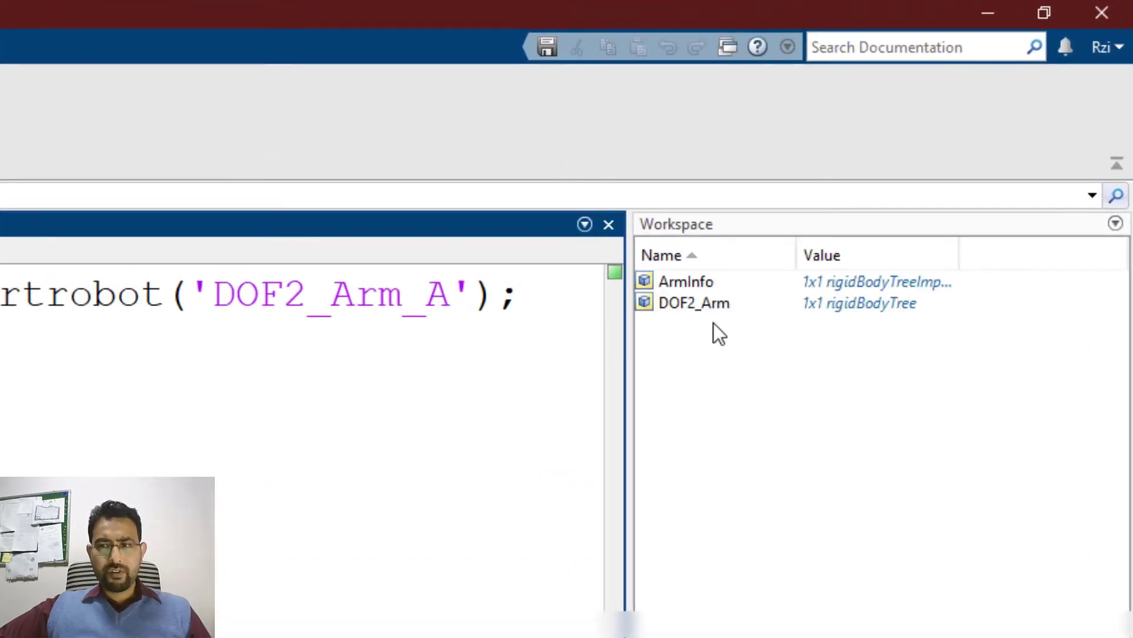
left_click(690, 303)
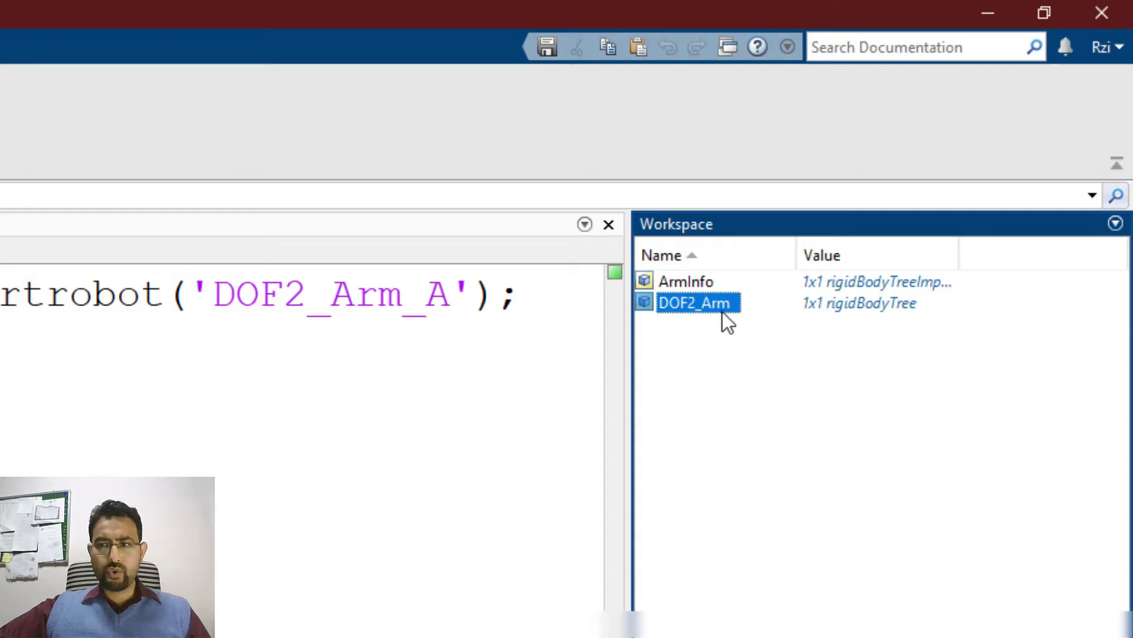
left_click(851, 310)
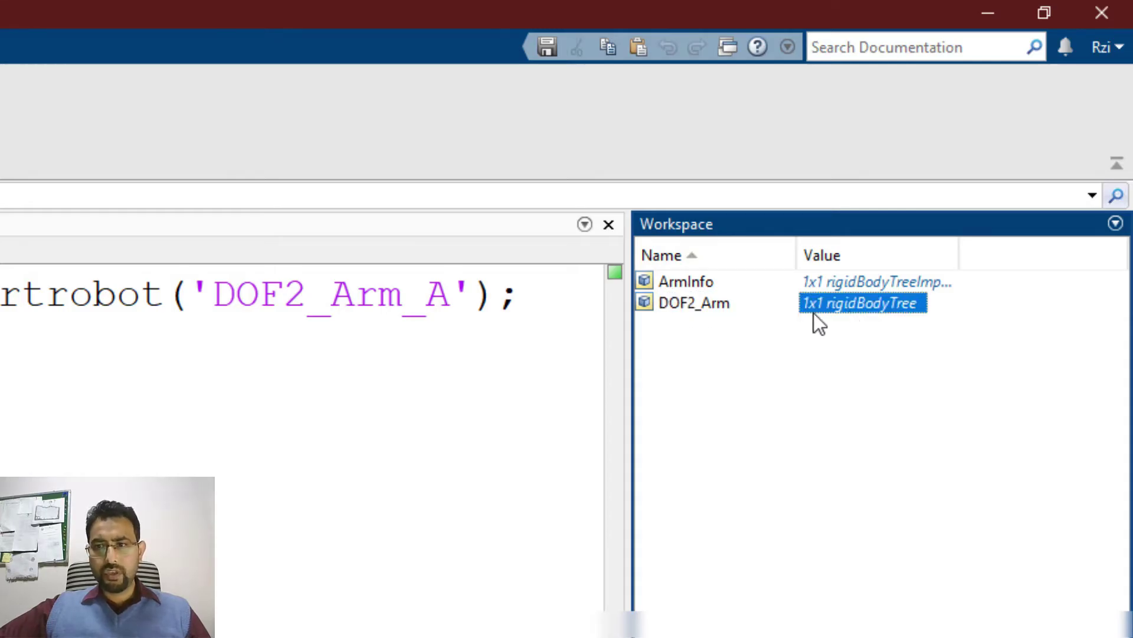
left_click(686, 312)
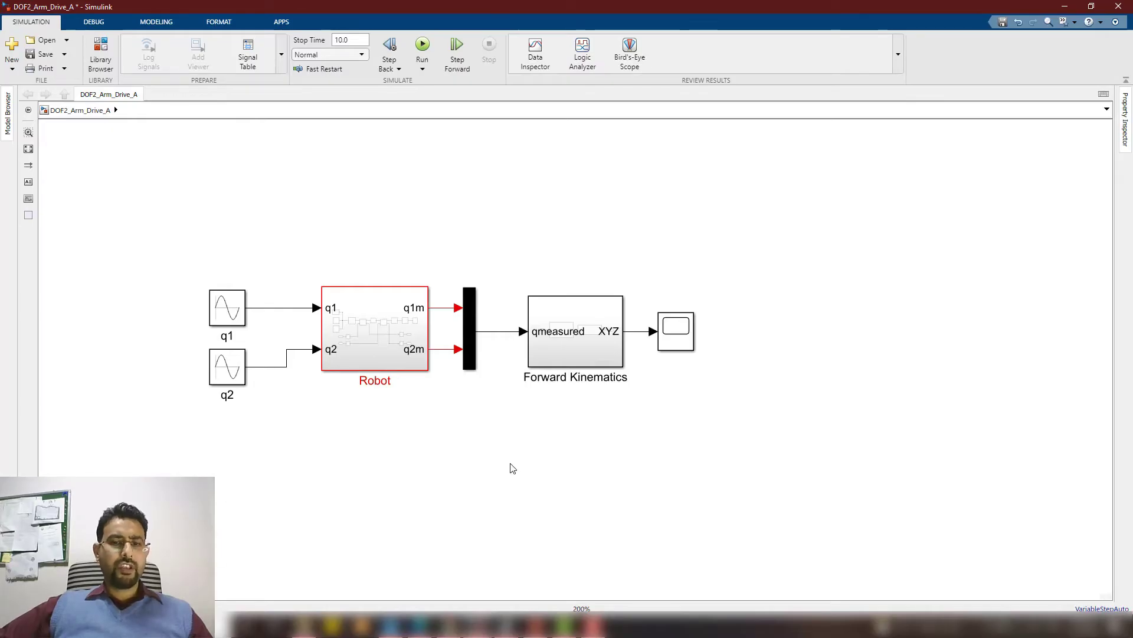
left_click_drag(256, 240, 185, 424)
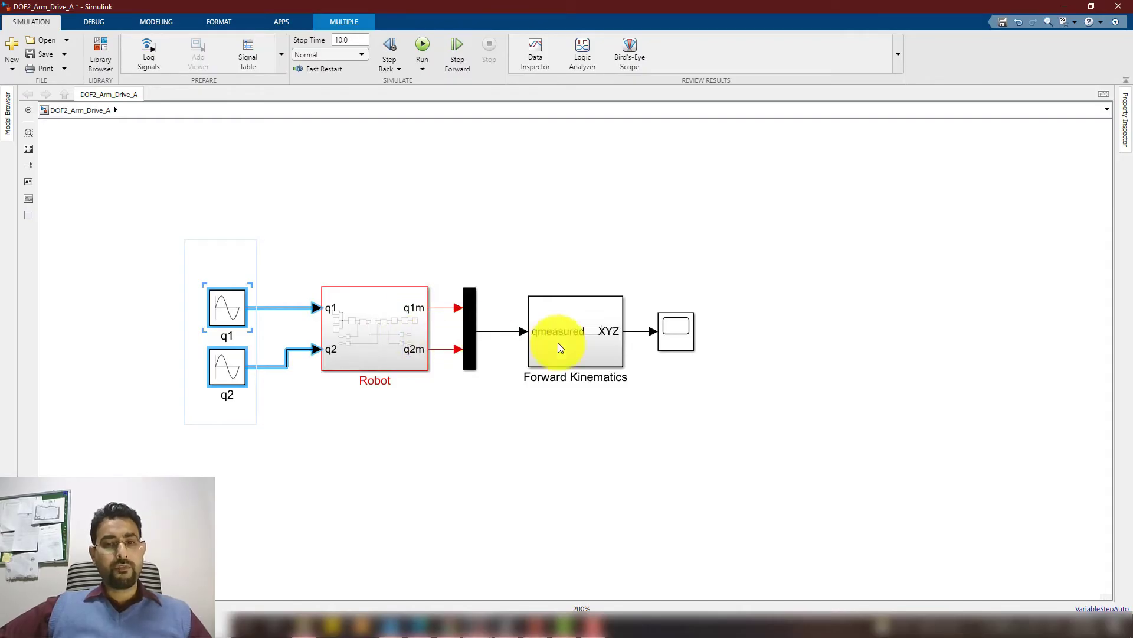
left_click(593, 334)
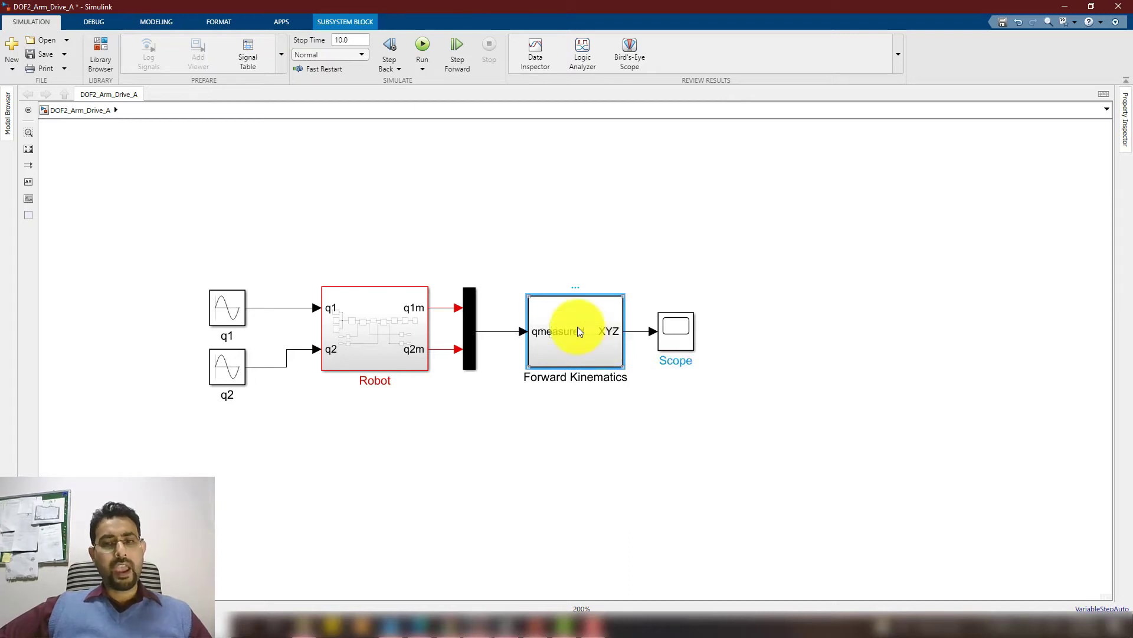
left_click(679, 331)
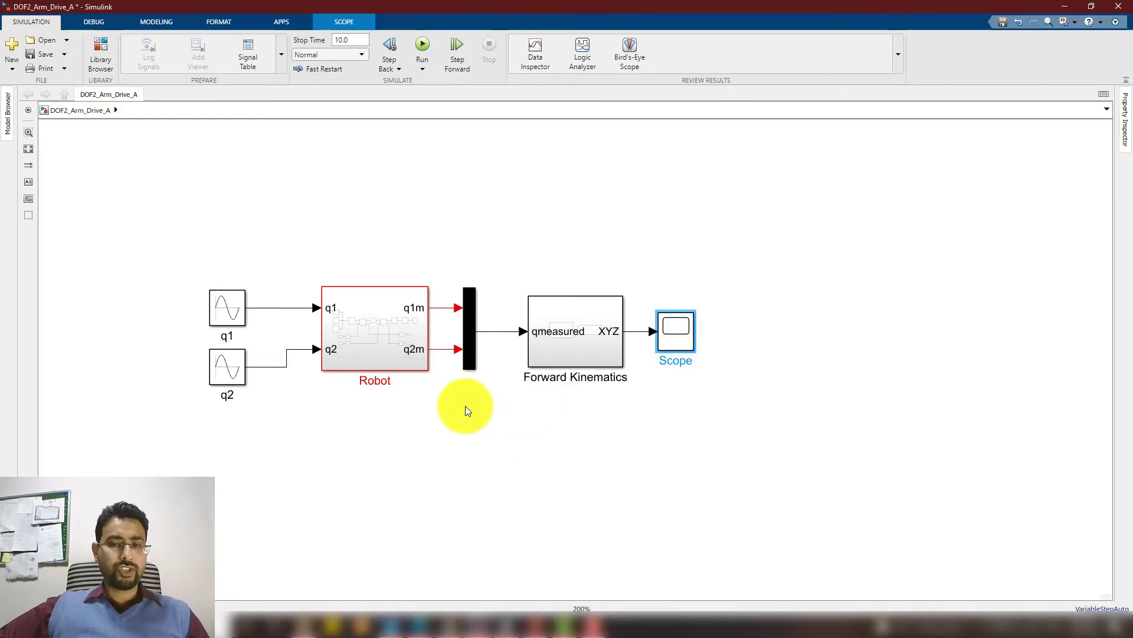
left_click(481, 418)
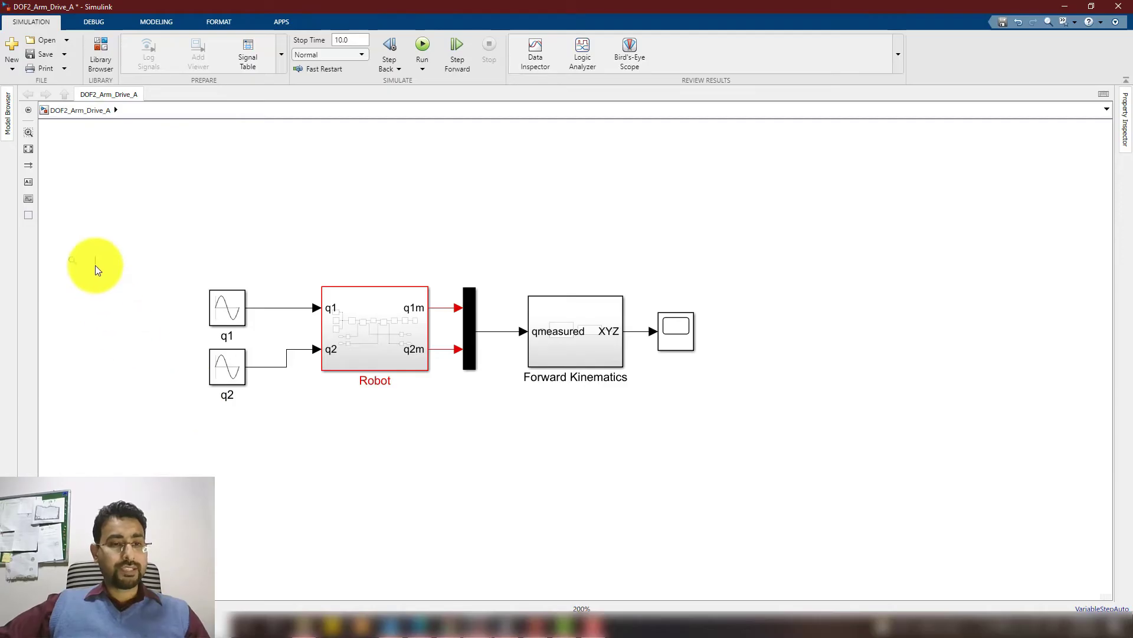
Insert a Signal Builder block into the model and place it ahead of the sine wave inputs.
type("SIGNAL")
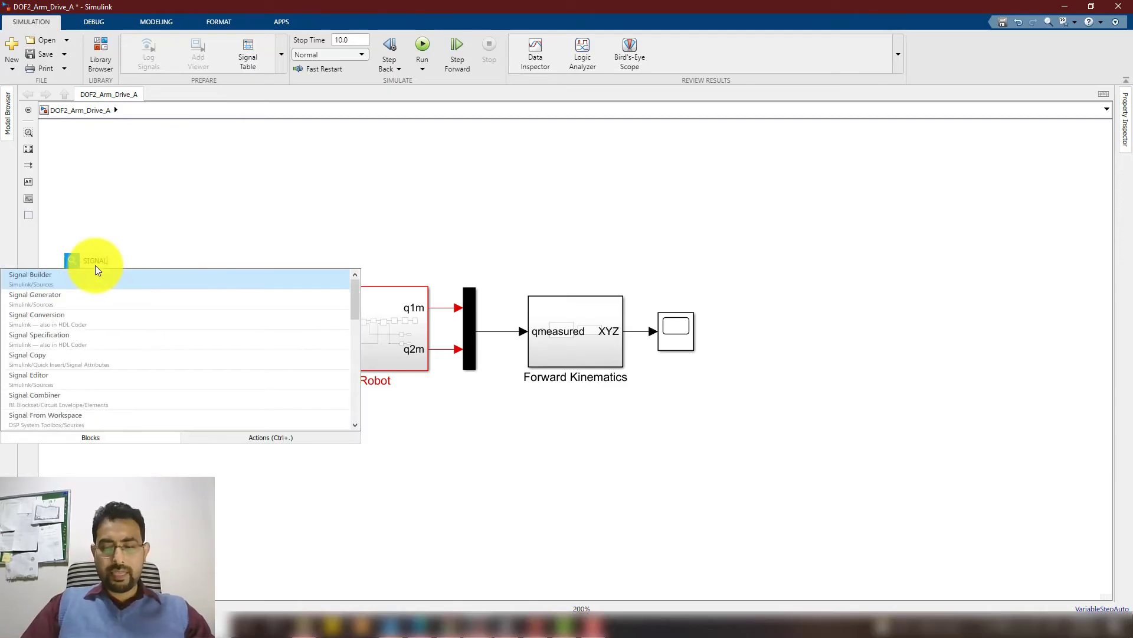
key("Return")
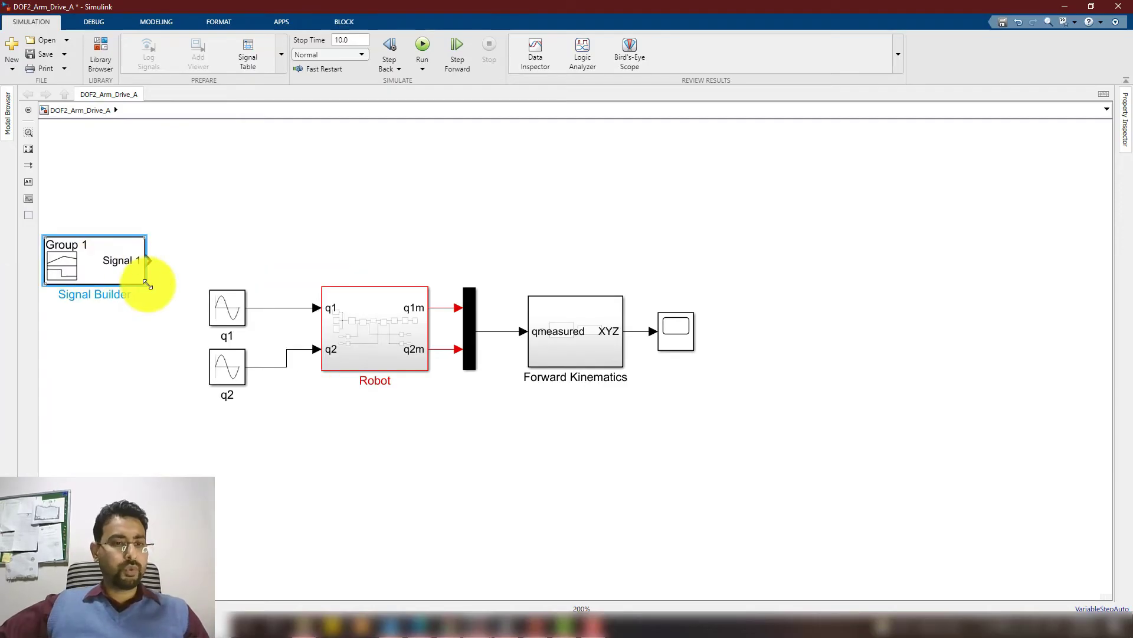
left_click_drag(126, 265, 167, 267)
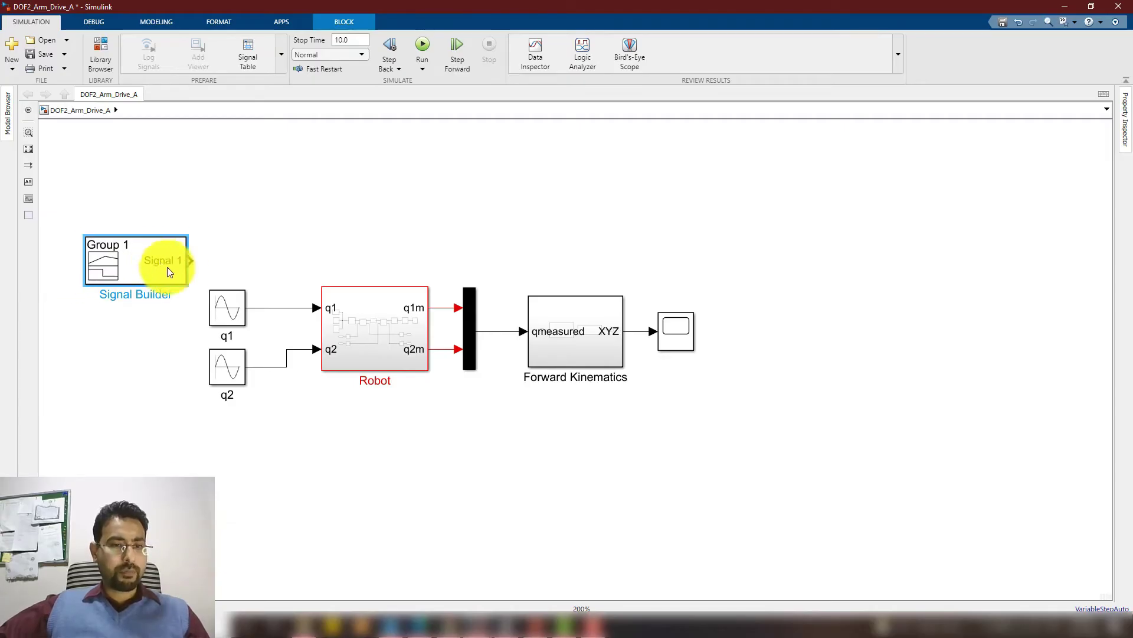
Delete the q1 and q2 sine wave sources and move the Robot-to-Scope block chain away to make room for new input blocks.
left_click_drag(263, 273, 193, 420)
key("Delete")
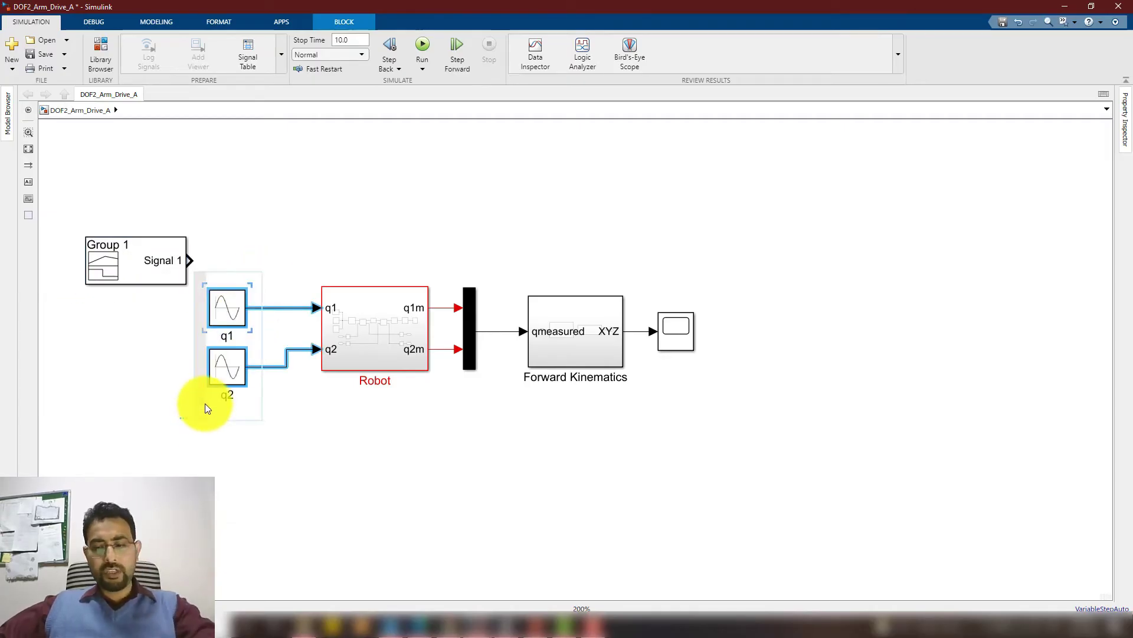
left_click_drag(312, 236, 780, 439)
left_click_drag(357, 329, 540, 263)
left_click(295, 329)
Add a custom signal to the Signal Builder block with time values [0 1 2 3 4 5] and Y values [0.35 0.25 0.25 0.15 0.15 0.25].
left_click(143, 255)
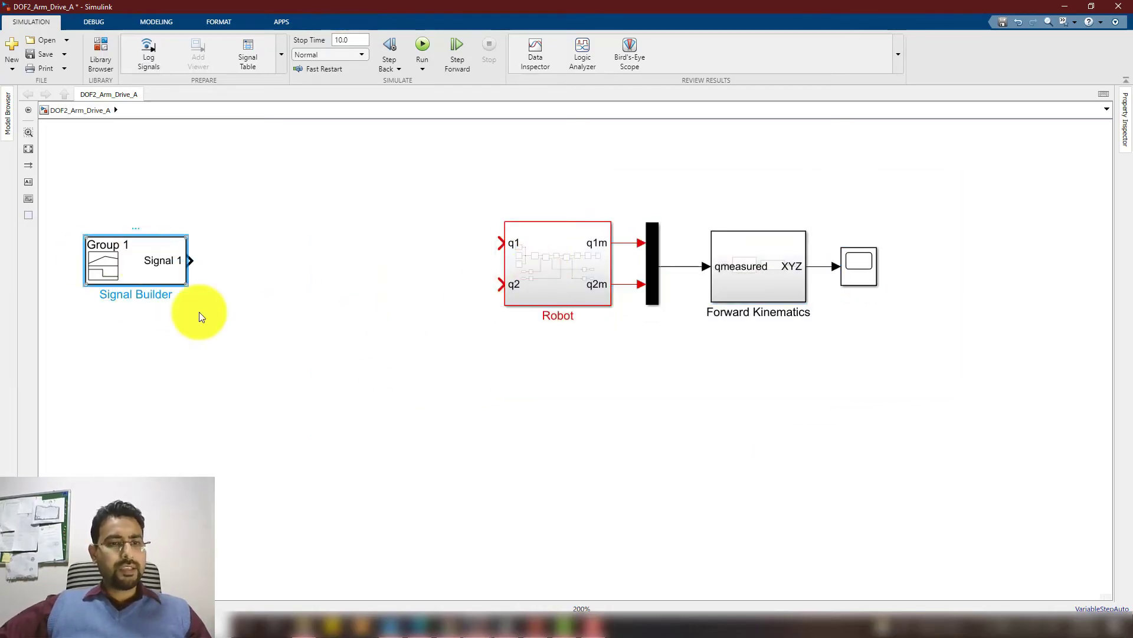
double_click(181, 281)
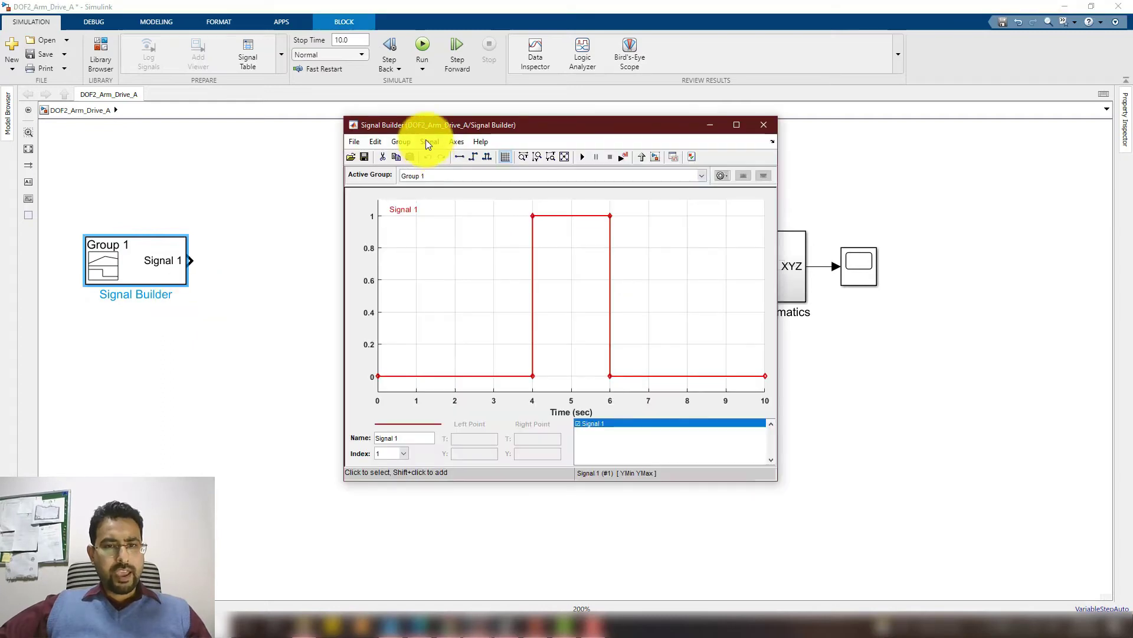
left_click(428, 142)
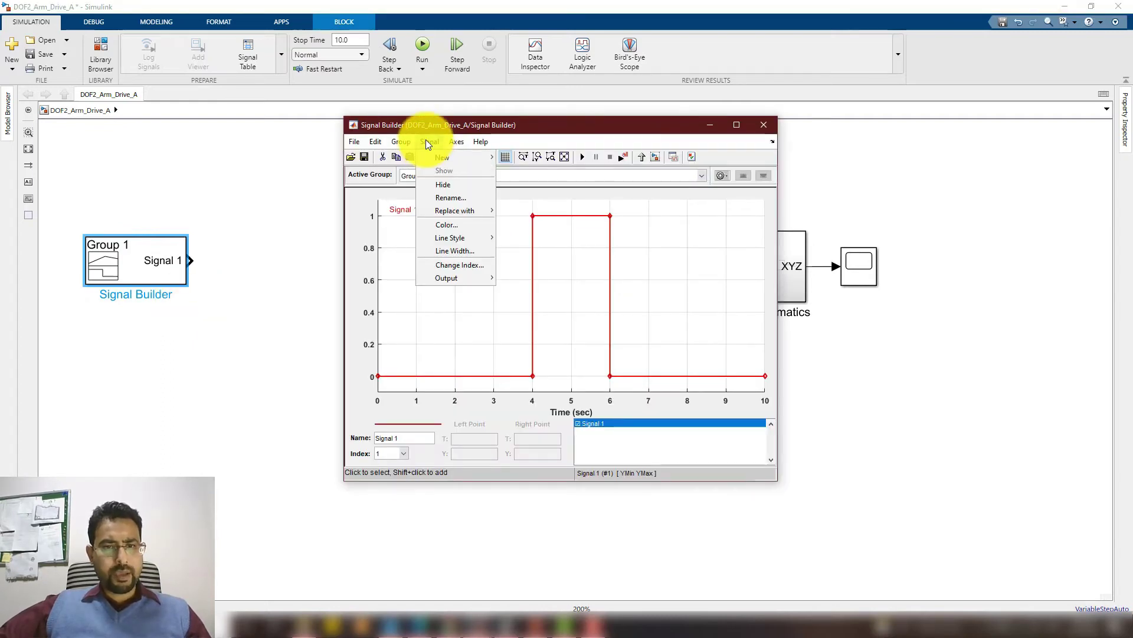
mouse_move(440, 159)
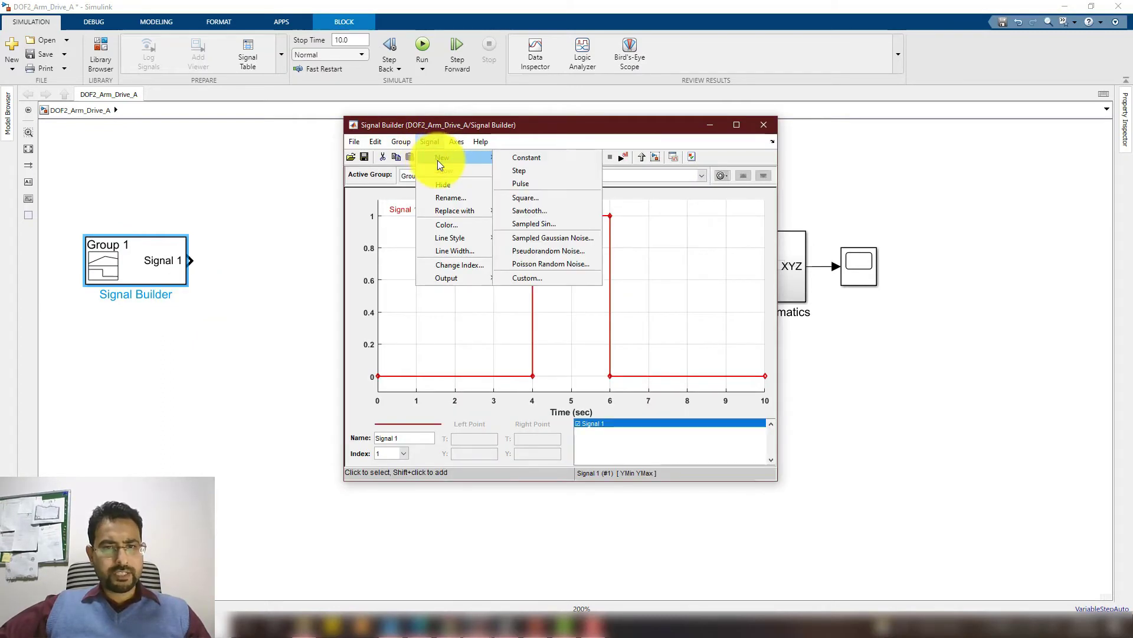
left_click(533, 278)
left_click_drag(589, 209, 523, 194)
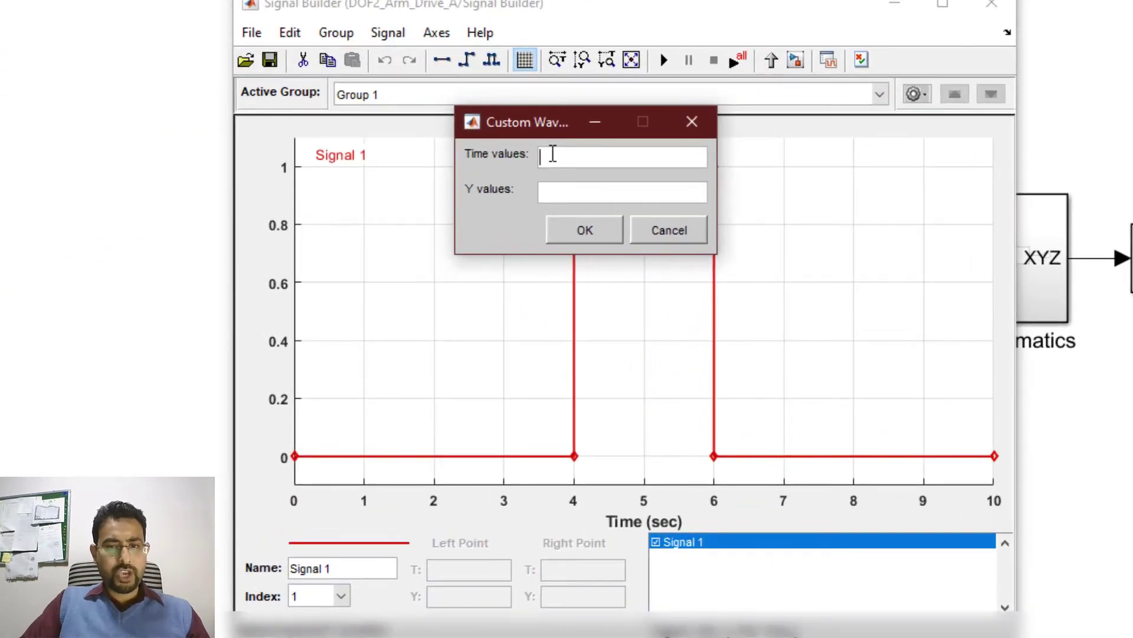
type("[0 1 2 3 4 5]")
key("Tab")
type("[0.35 0.25 0.25  0.15 0.15 0.25]")
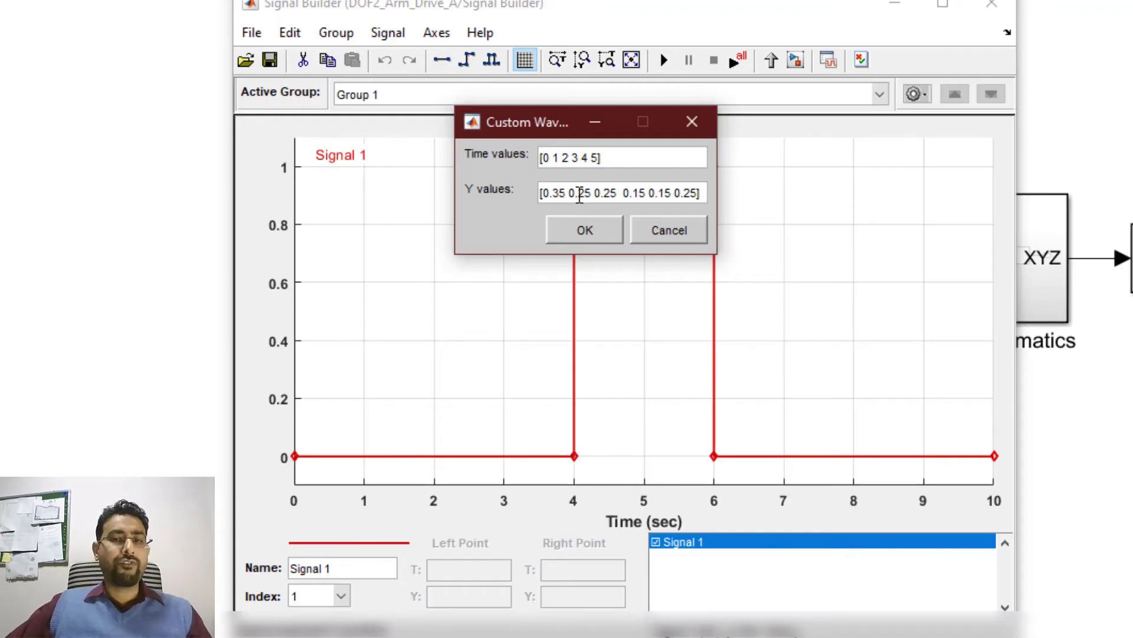
left_click(585, 230)
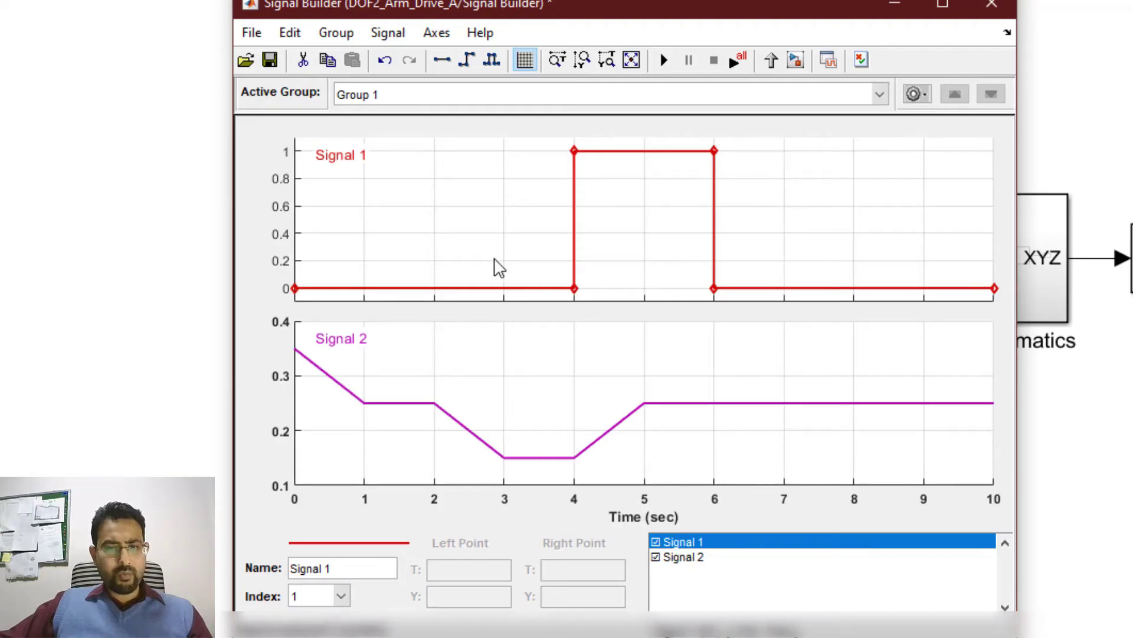
Delete the default pulse waveform, Signal 1, from the signal group.
right_click(488, 229)
left_click(551, 409)
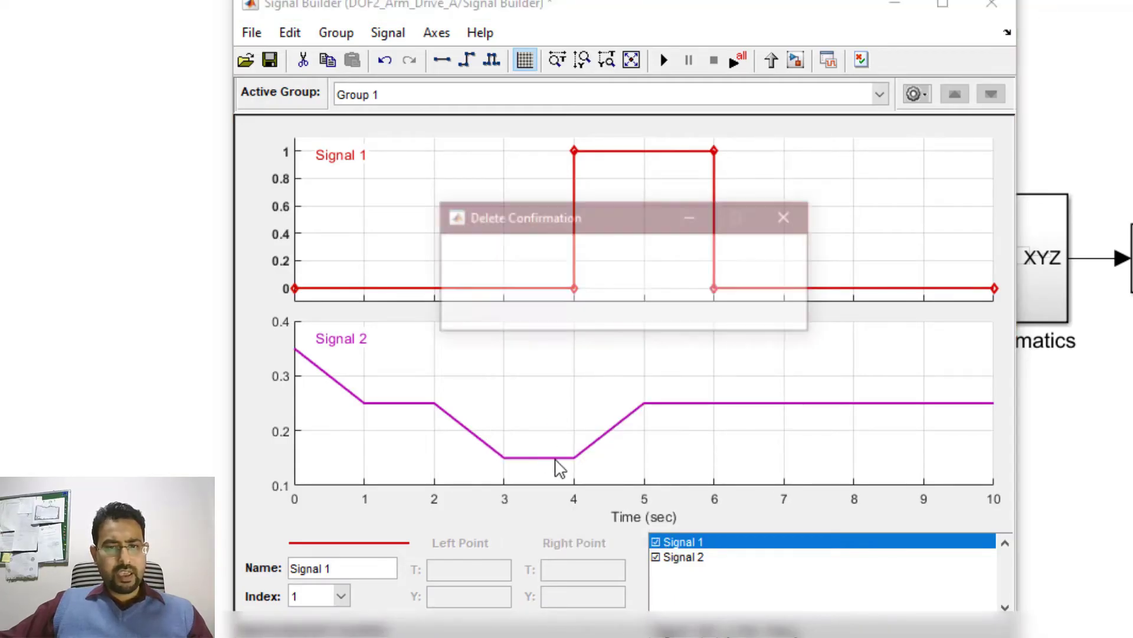
left_click(586, 306)
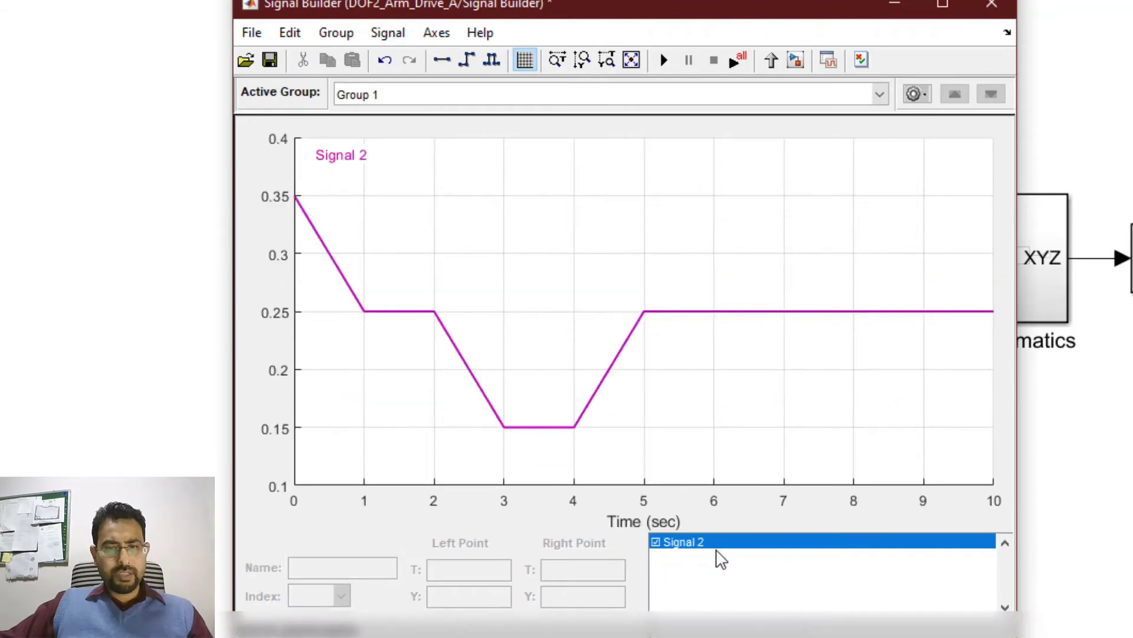
Rename the remaining custom signal, Signal 2, as X.
left_click(661, 543)
left_click(363, 569)
triple_click(362, 569)
type("X")
key("Return")
Add a second custom signal with time values [0 1 2 3 4 5] and Y values [0 0.01 0.11 0.11 0.01 0.01].
left_click(405, 39)
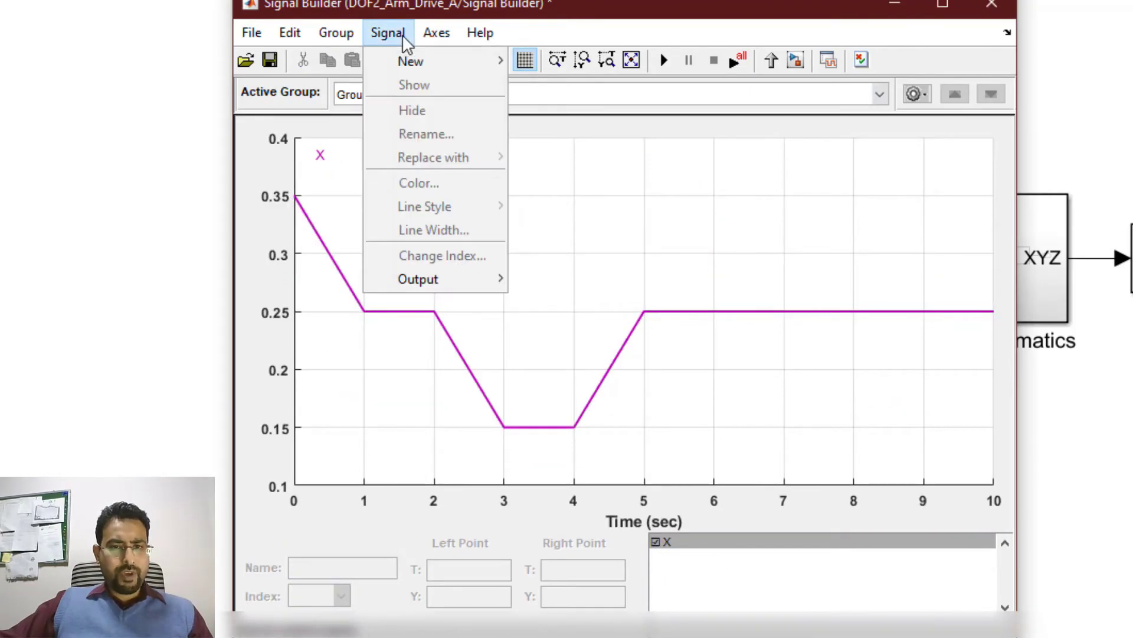
mouse_move(416, 64)
left_click(561, 282)
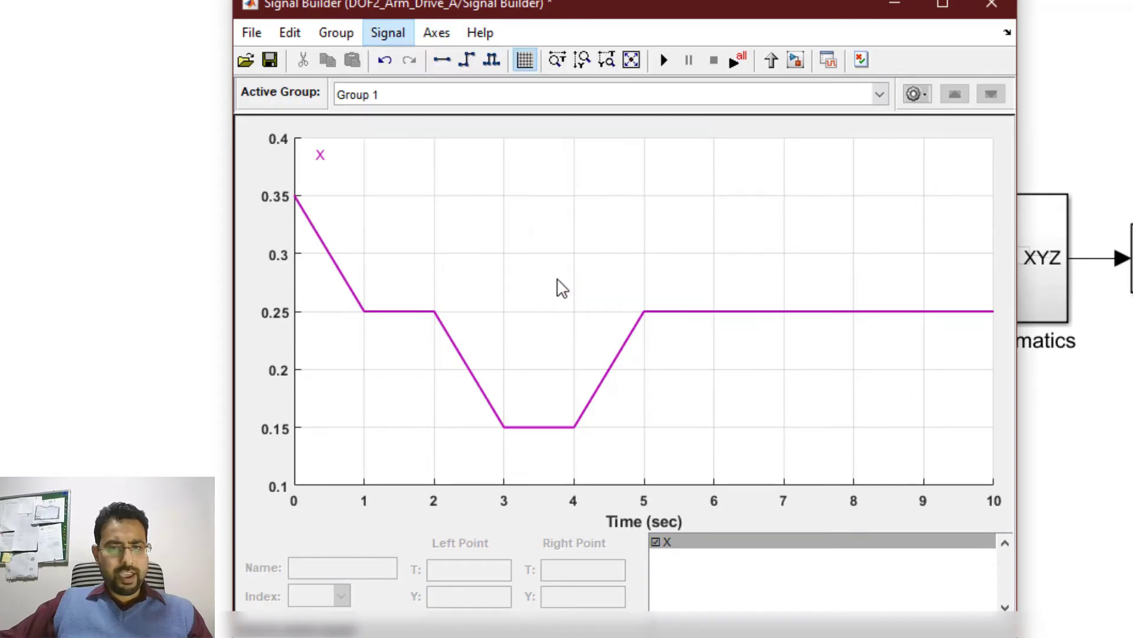
type("[0 1 2")
type("3 4 5]")
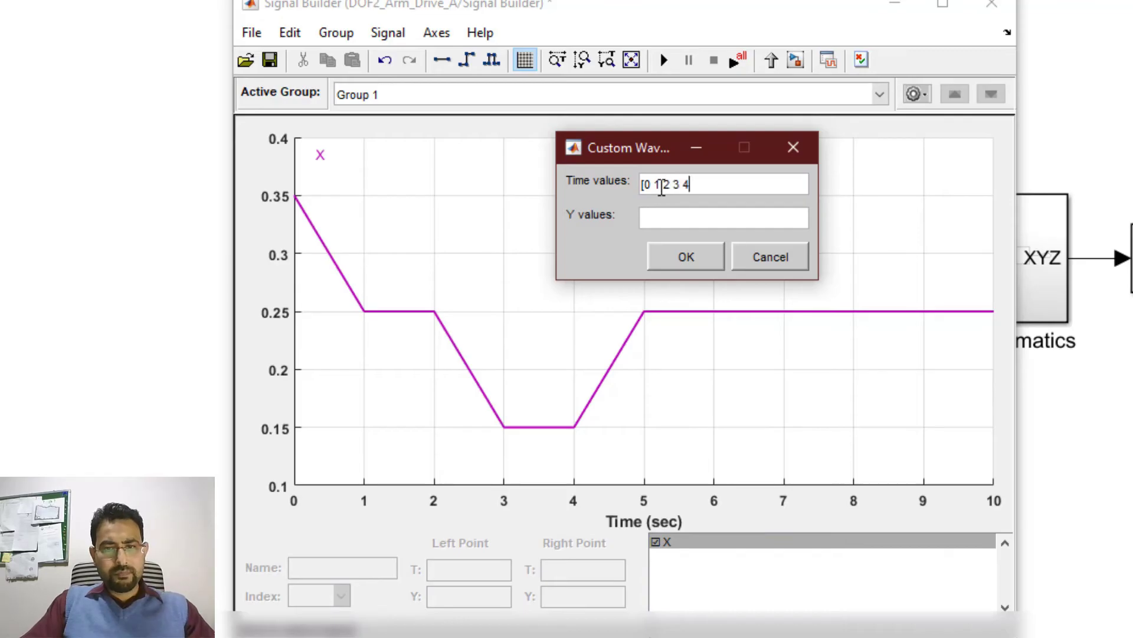
left_click(656, 215)
type("[")
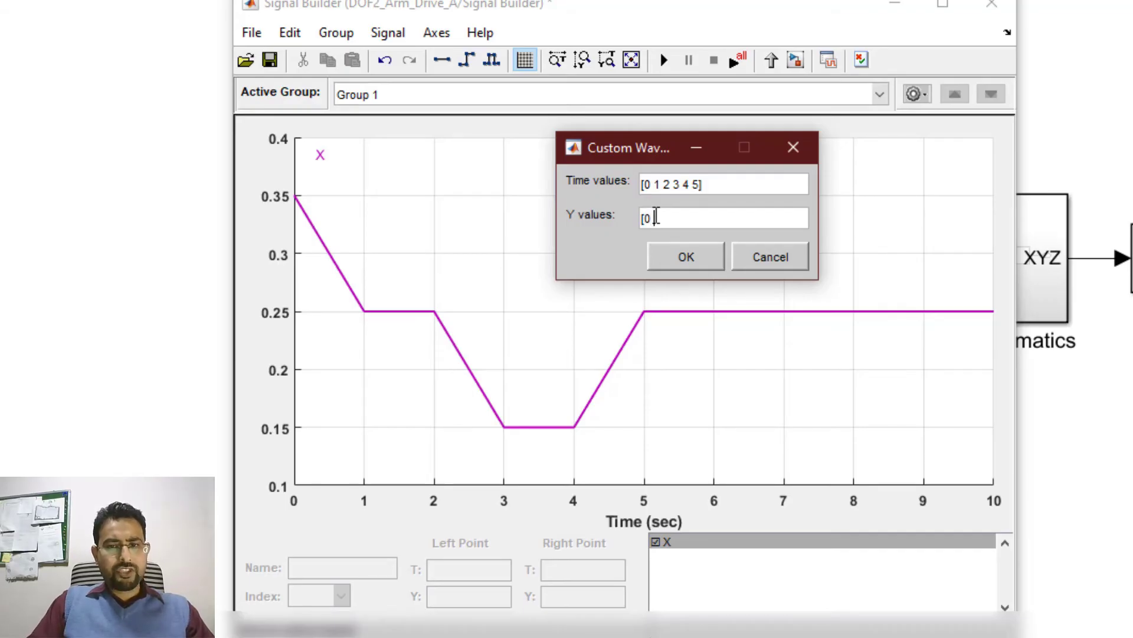
type("0 0.01")
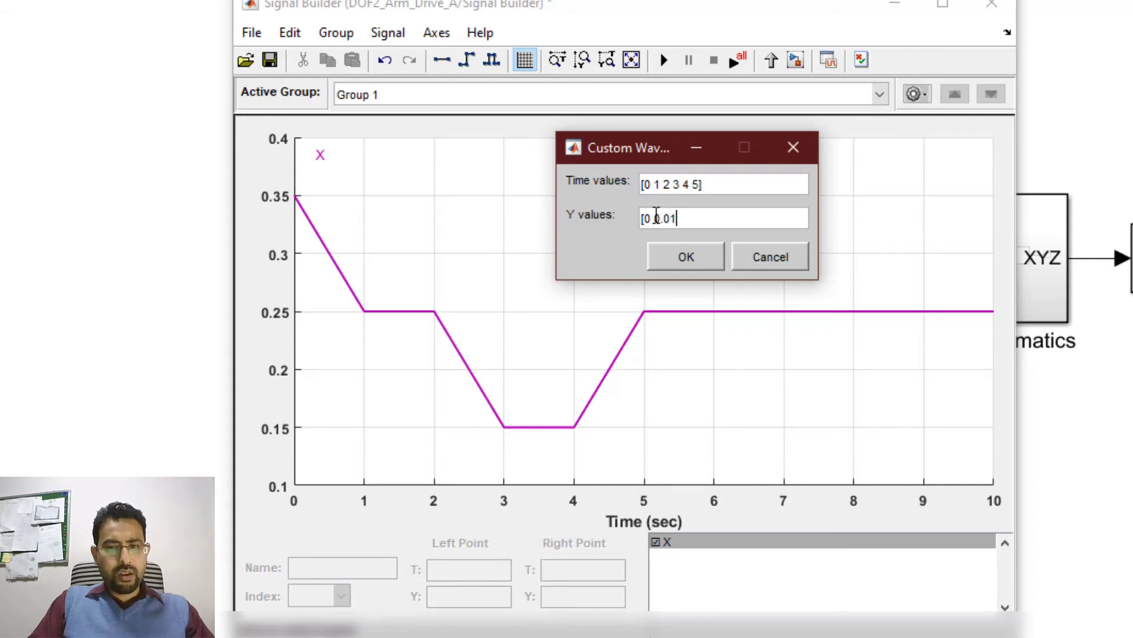
type(" 0.11 0.11 0.01 0")
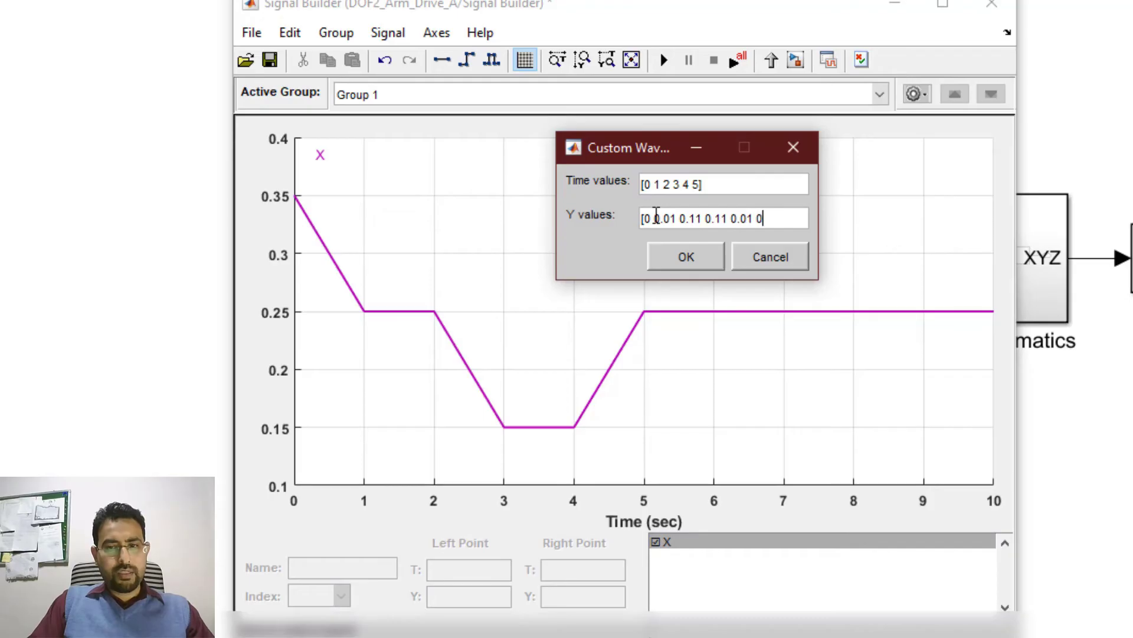
type(".01]")
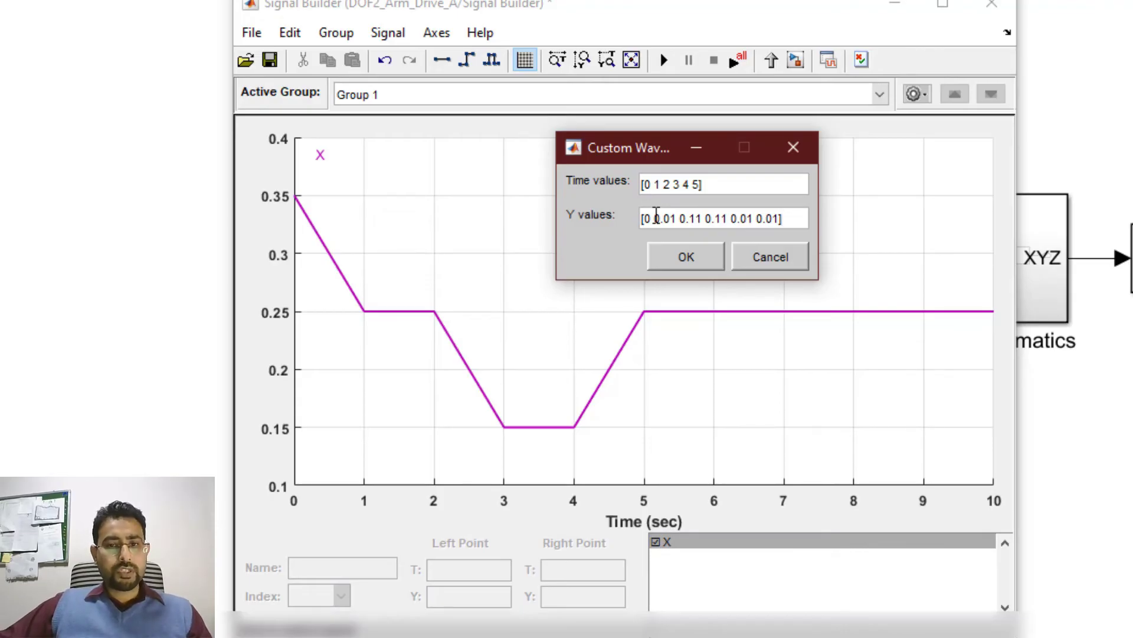
left_click(685, 255)
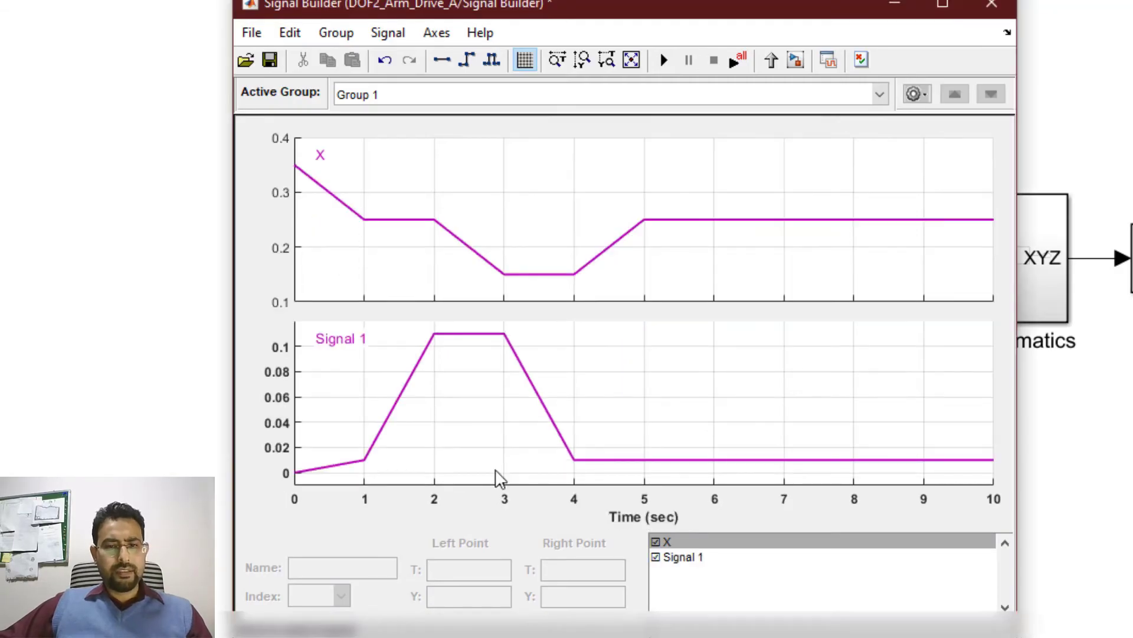
Rename the second custom signal as Y.
left_click(673, 558)
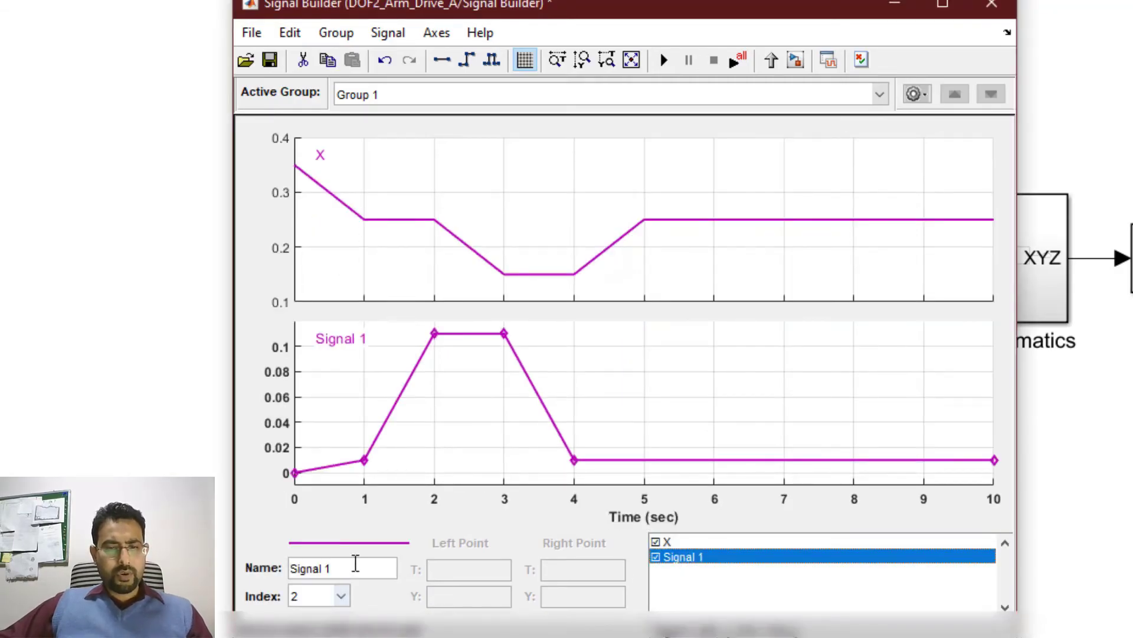
triple_click(355, 562)
type("Y")
key("Return")
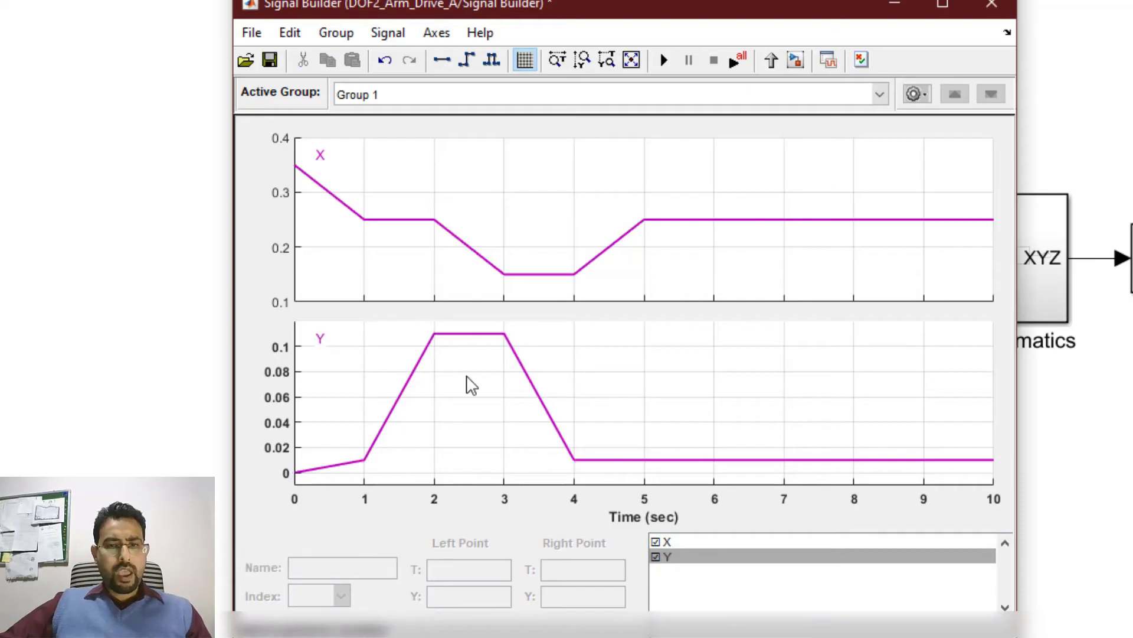
Add a constant signal to the group and name it Z.
left_click(384, 35)
mouse_move(392, 69)
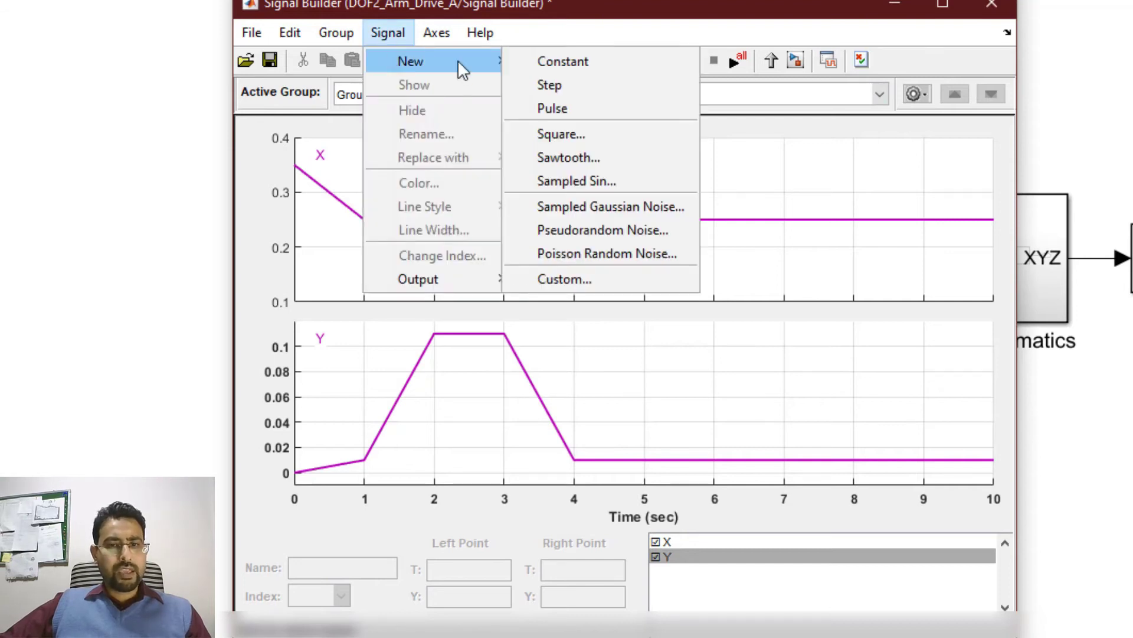
left_click(547, 58)
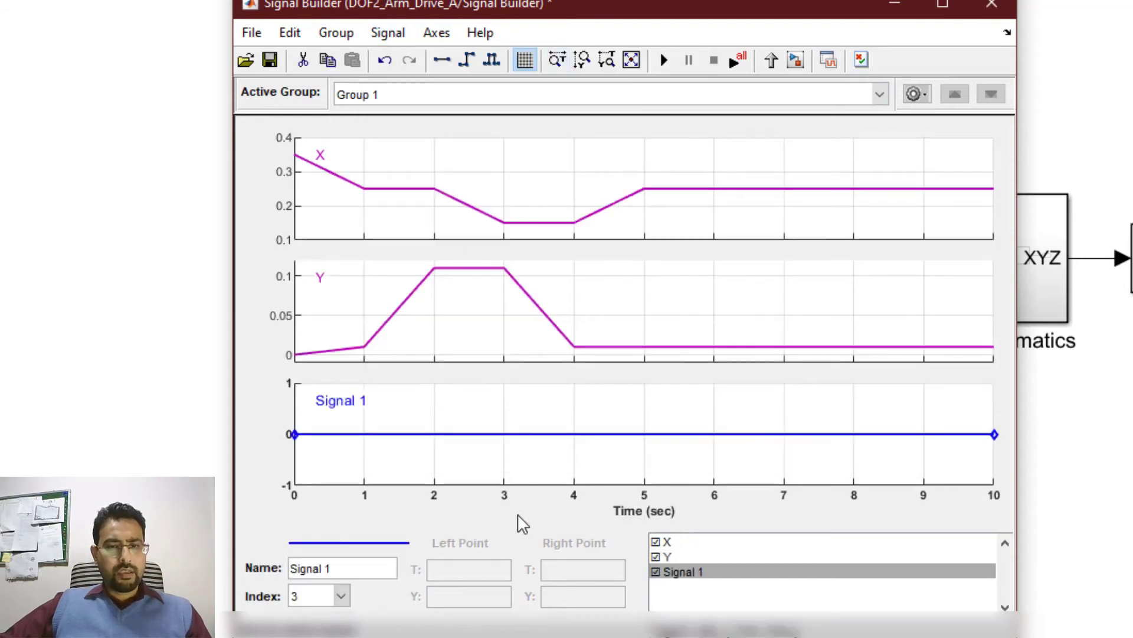
left_click_drag(347, 570, 234, 576)
type("Z")
key("Return")
Set the constant value of signal Z to 0.11.
double_click(431, 596)
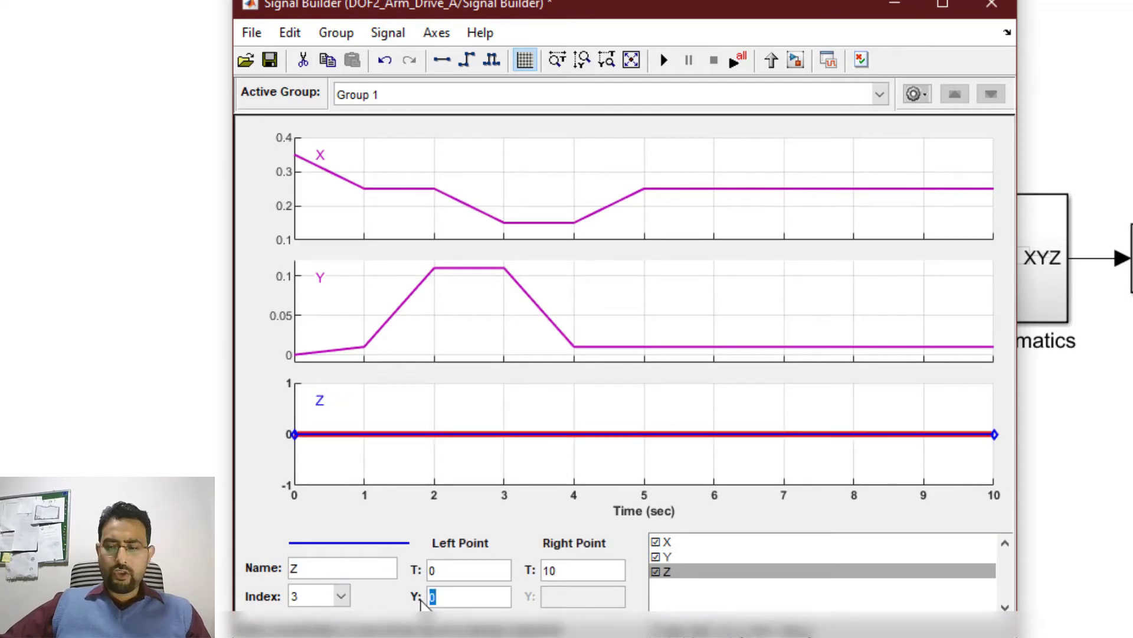
key("BackSpace")
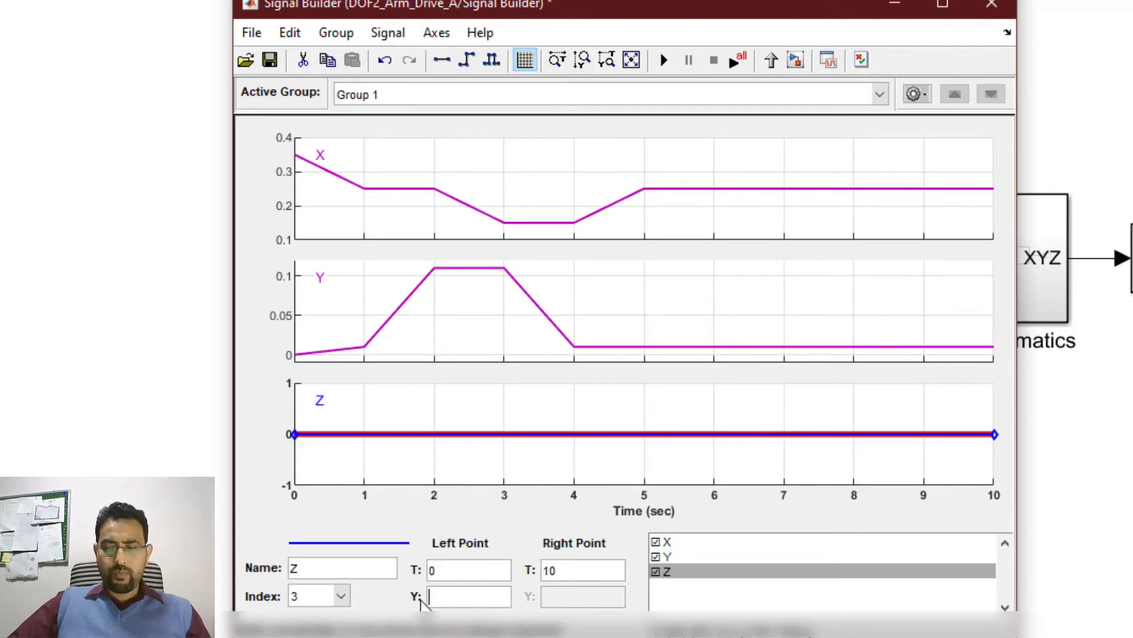
type("0.11")
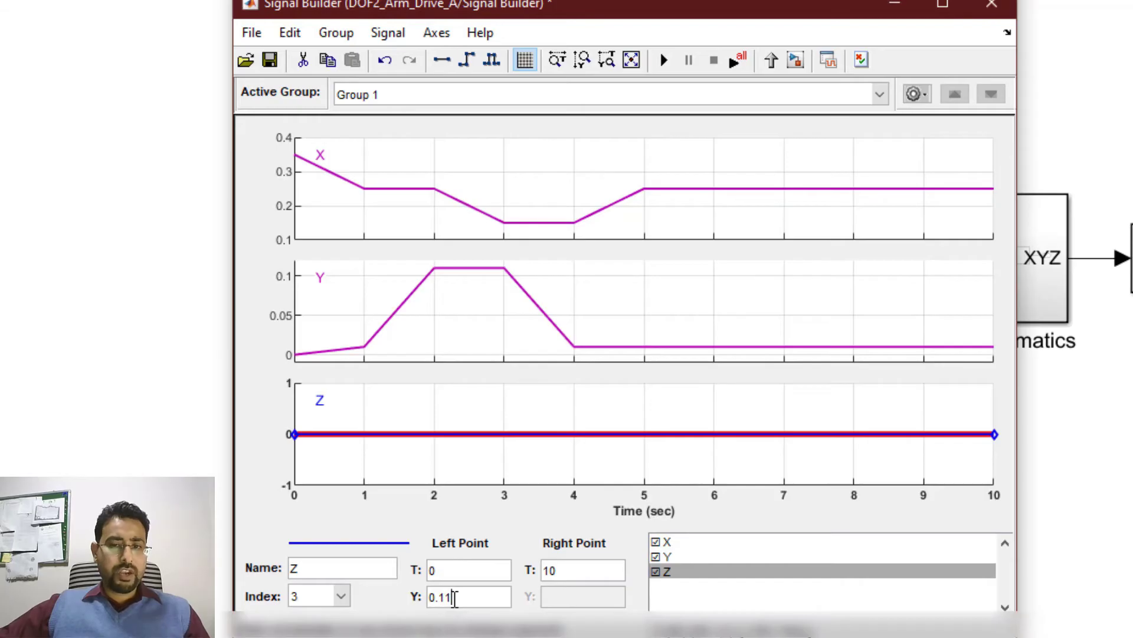
left_click(556, 538)
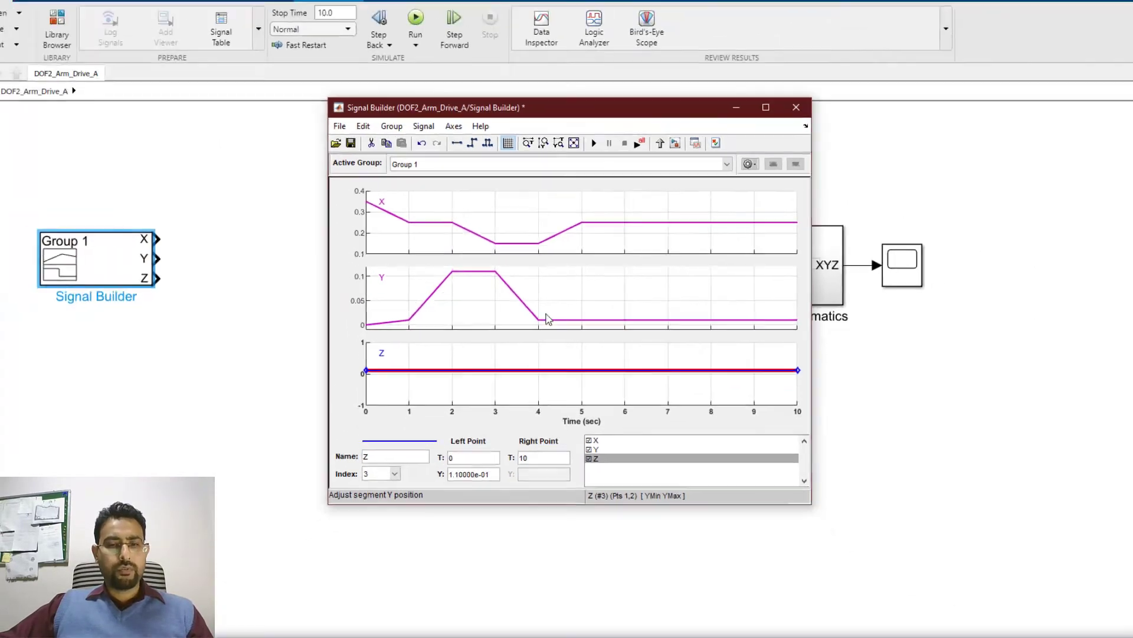
Return to the model and move the Signal Builder block slightly closer to the Robot subsystem.
left_click(155, 265)
left_click_drag(155, 265, 190, 265)
left_click(297, 276)
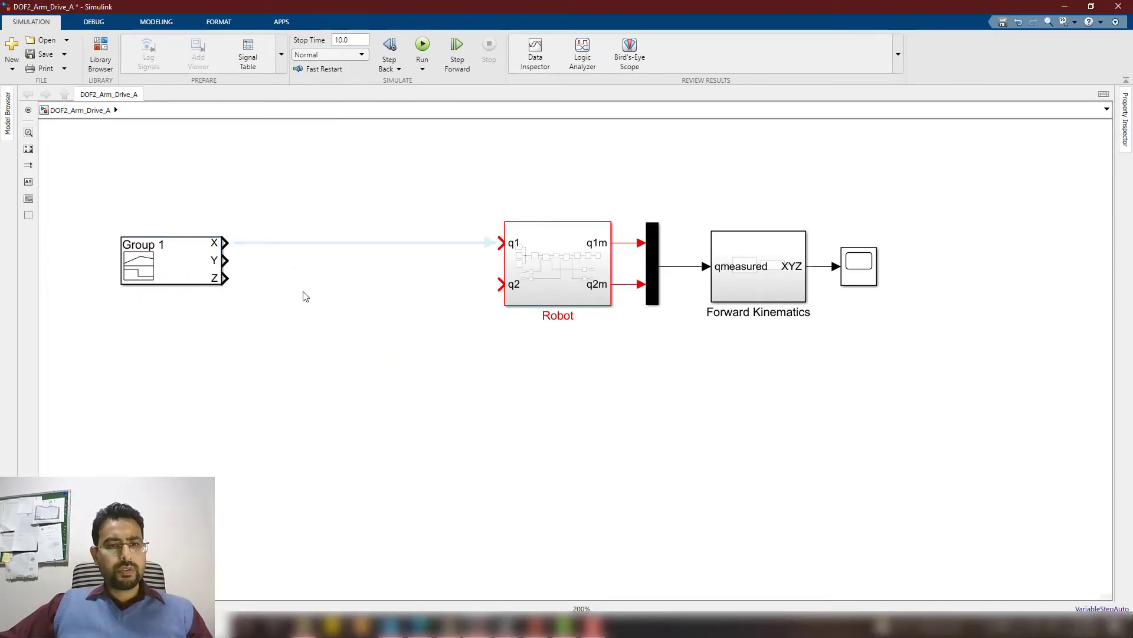
left_click_drag(544, 194, 473, 331)
left_click(311, 321)
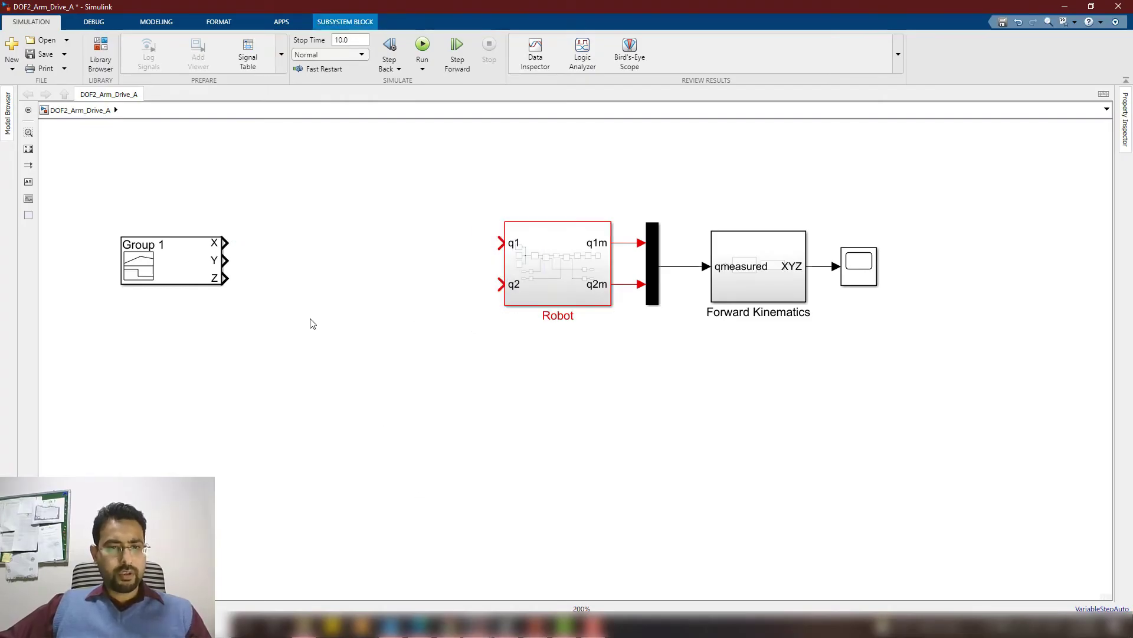
Add an Inverse Kinematics block to the model below the Signal Builder block.
double_click(289, 346)
type("i")
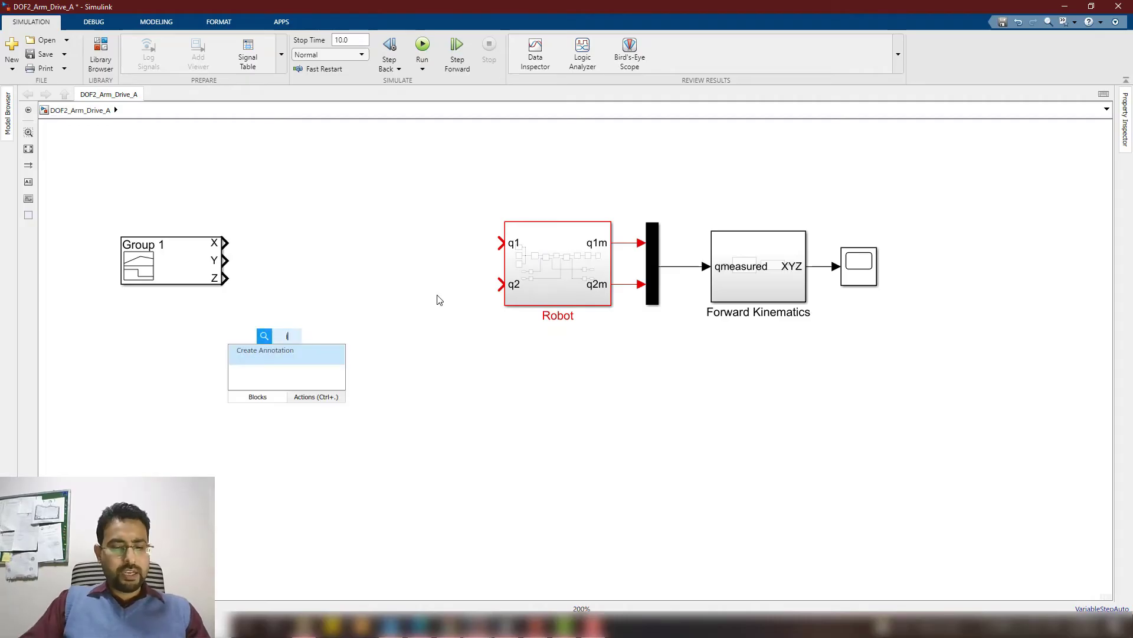
type("nverse")
key("Return")
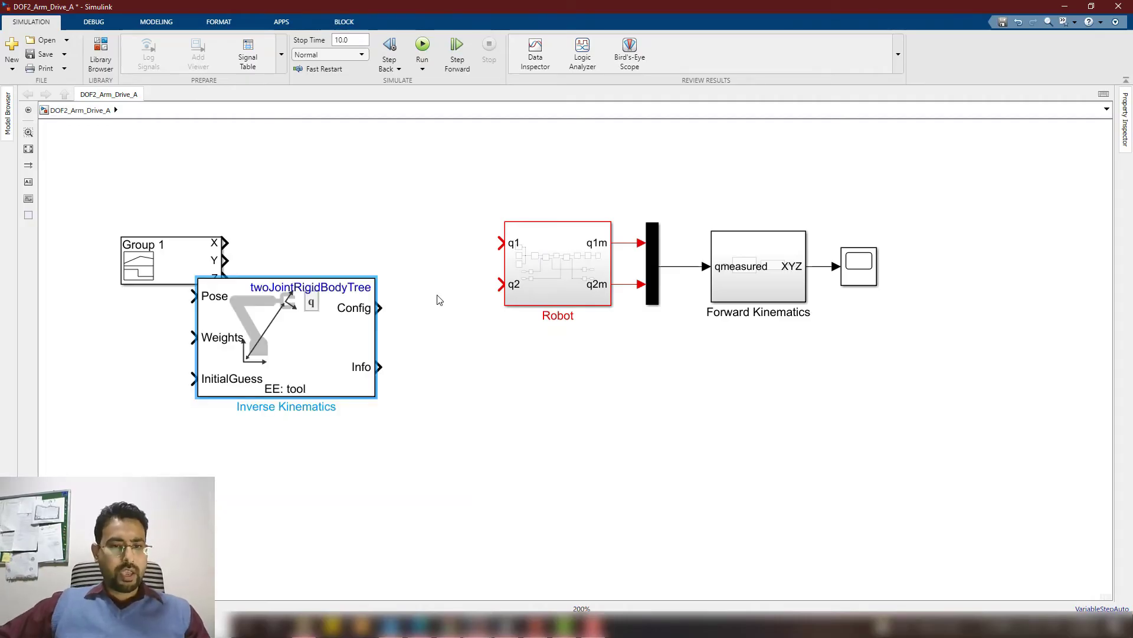
Position the Inverse Kinematics block beside the Robot subsystem and move the Signal Builder block away to leave space between them.
left_click_drag(311, 342, 359, 277)
left_click_drag(166, 275, 94, 269)
left_click_drag(152, 272, 241, 272)
left_click(339, 283)
left_click_drag(337, 279, 360, 284)
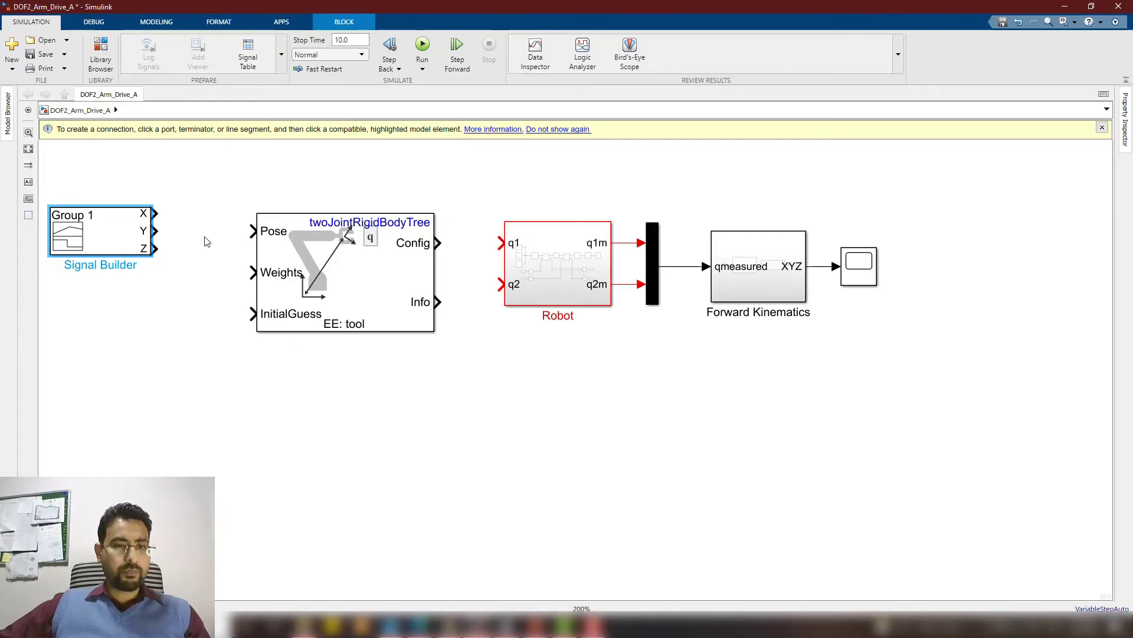
left_click(348, 329)
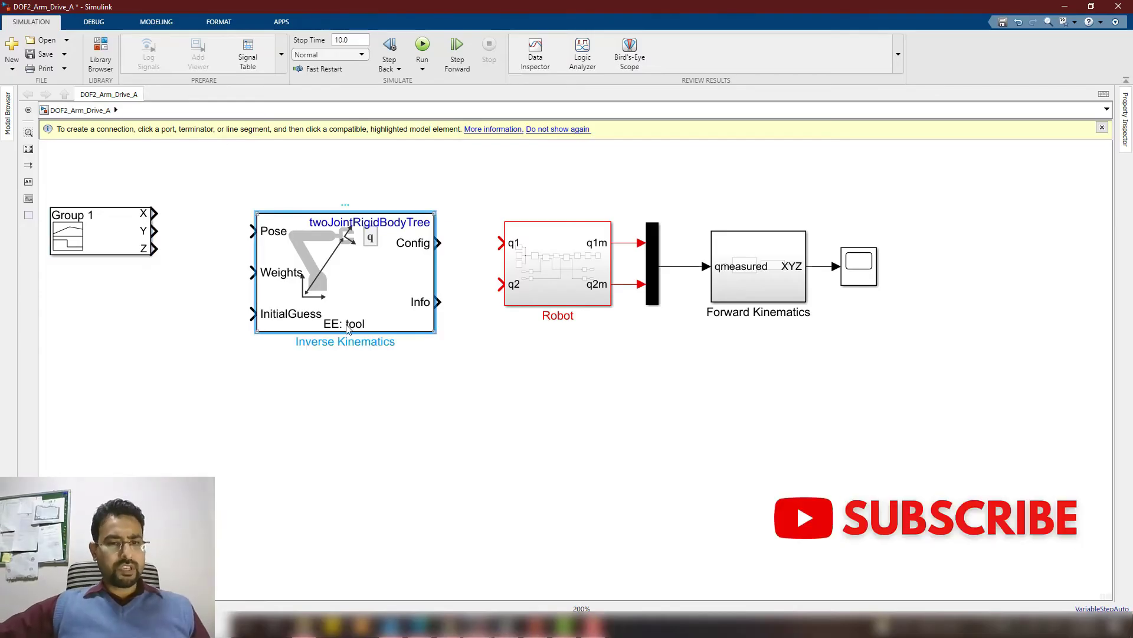
left_click(112, 241)
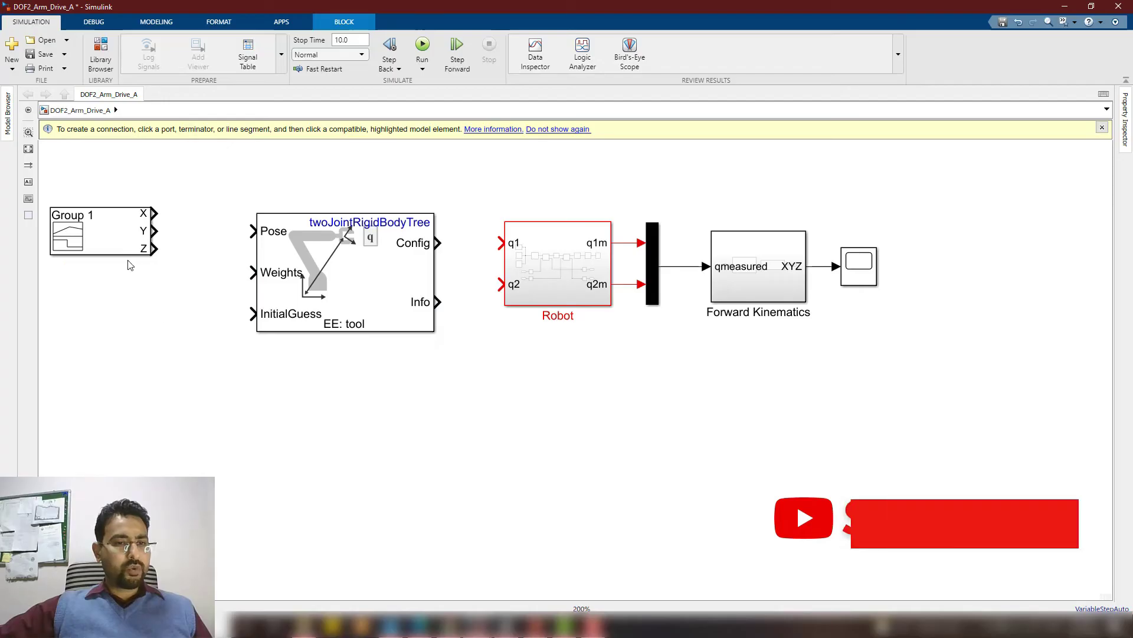
Add a Coordinate Transformation Conversion block below the Inverse Kinematics block.
double_click(216, 396)
type("coordina")
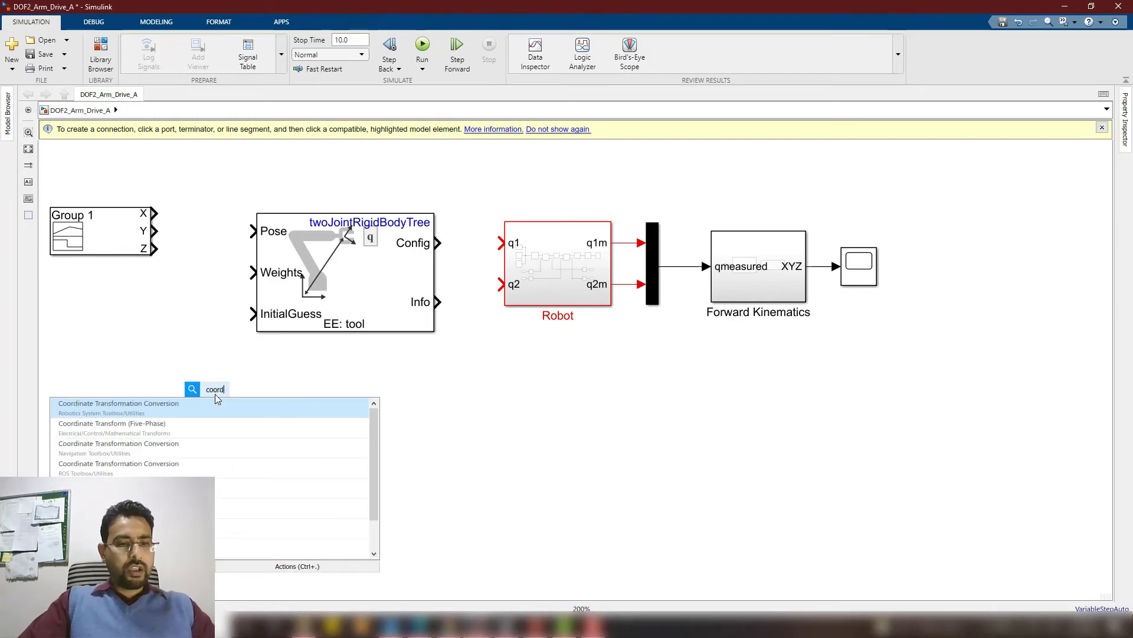
key("Down")
key("Down")
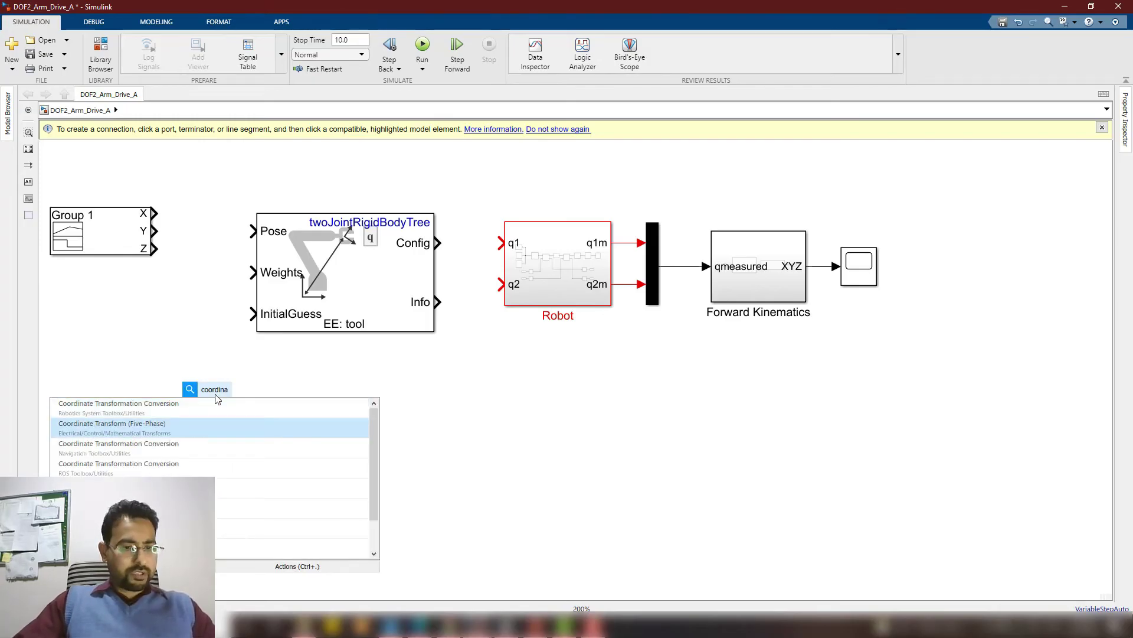
key("Return")
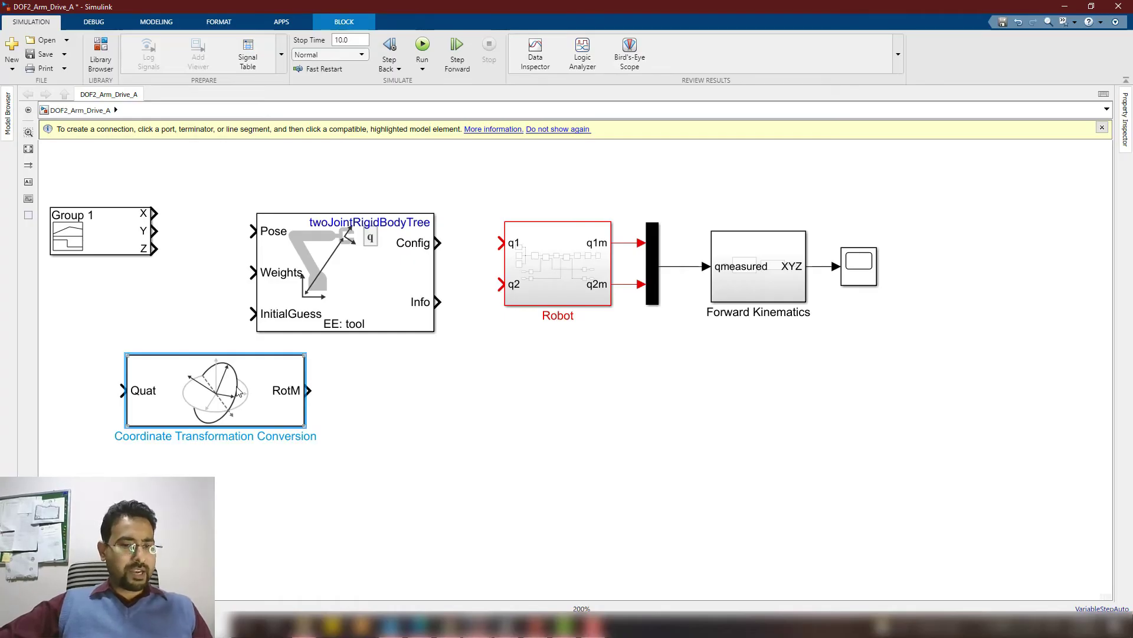
Set the conversion block's input representation to Translation Vector and its output representation to Homogeneous Transformation.
double_click(239, 393)
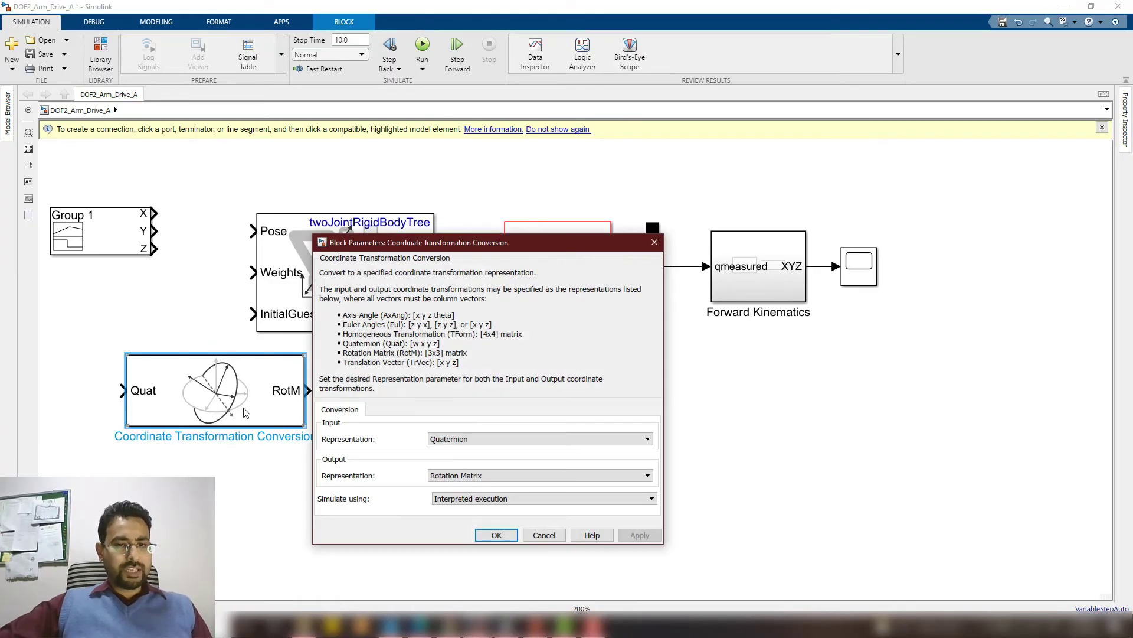
left_click(473, 440)
left_click(473, 497)
left_click(446, 476)
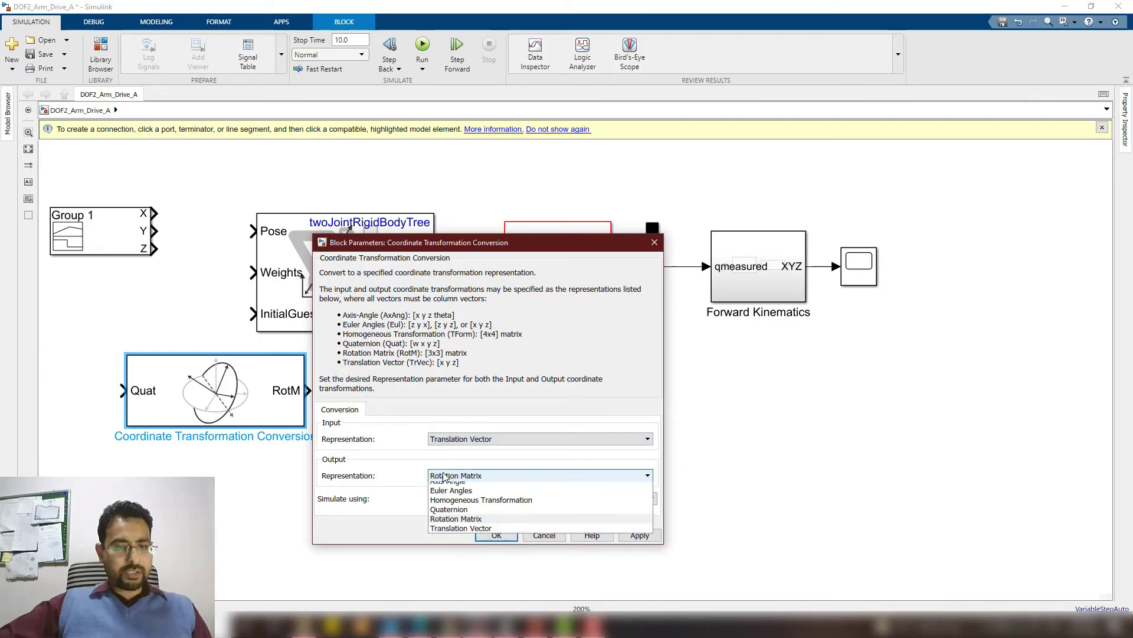
left_click(451, 507)
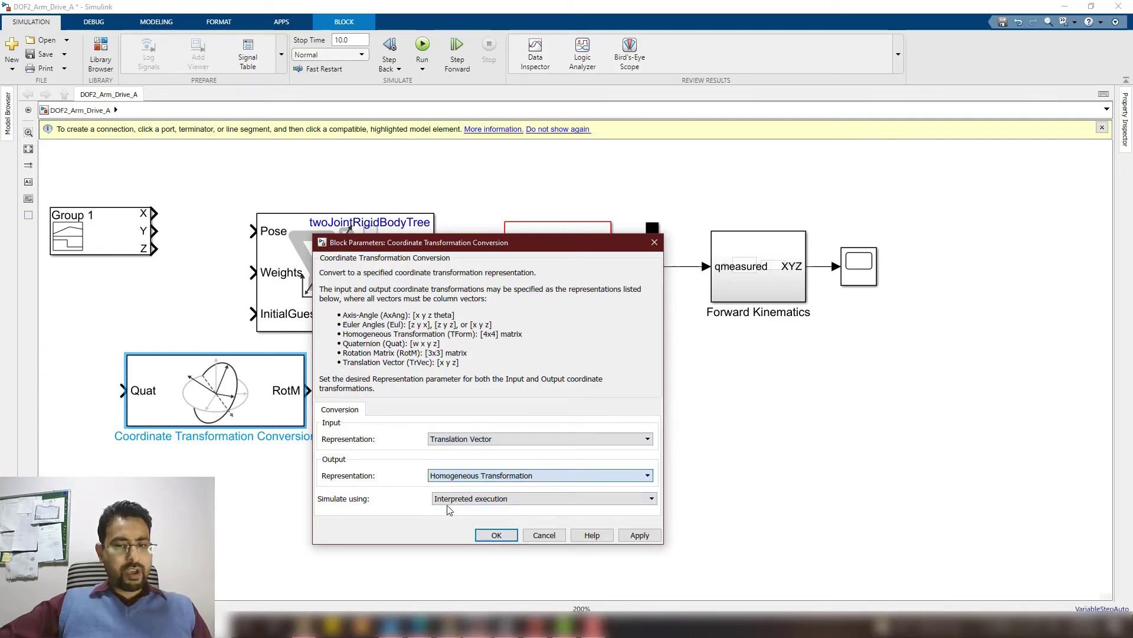
left_click(497, 535)
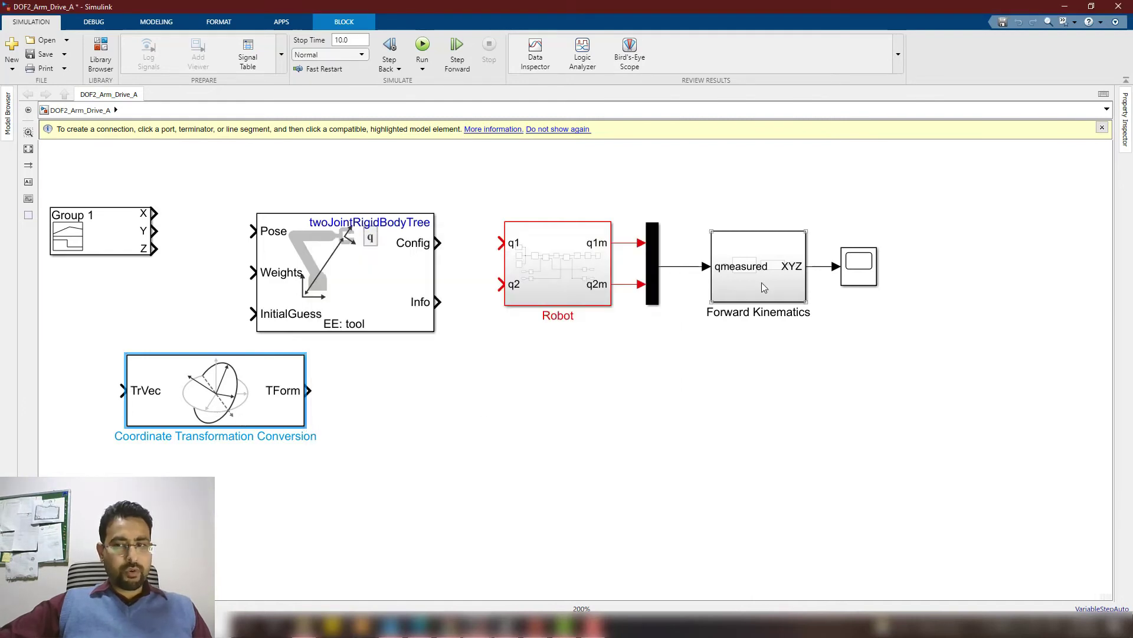
Rearrange the blocks so the conversion block's TForm output feeds the Pose input, with the Signal Builder block placed ahead of it.
left_click_drag(947, 182, 330, 340)
left_click_drag(337, 291, 460, 326)
left_click_drag(302, 397, 339, 267)
scroll(257, 345, "down", 2)
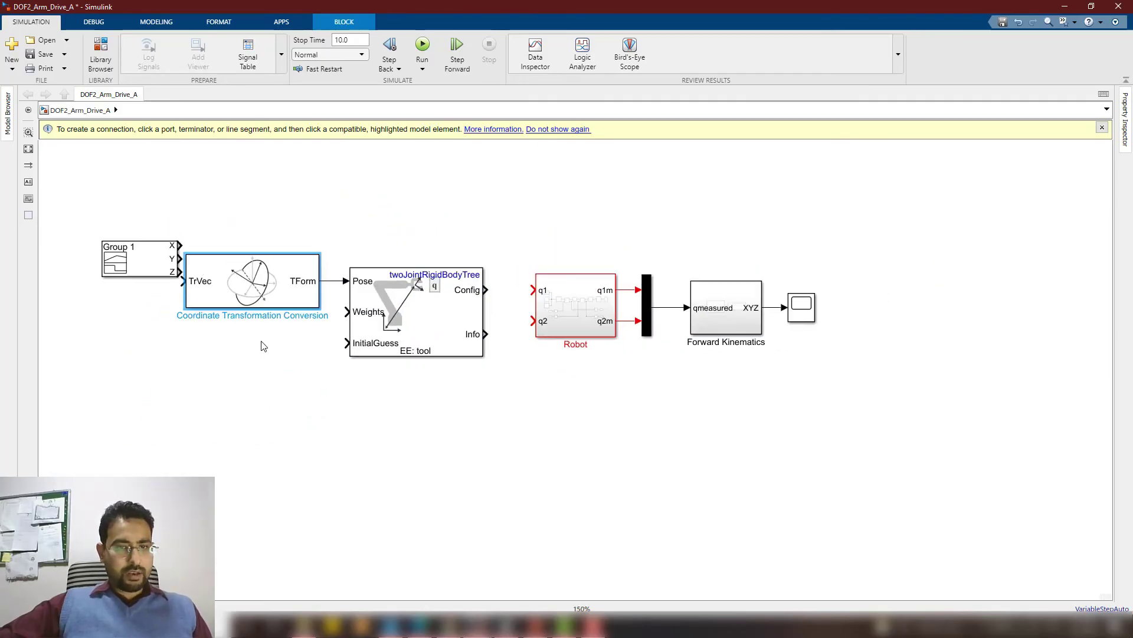
left_click_drag(151, 258, 91, 291)
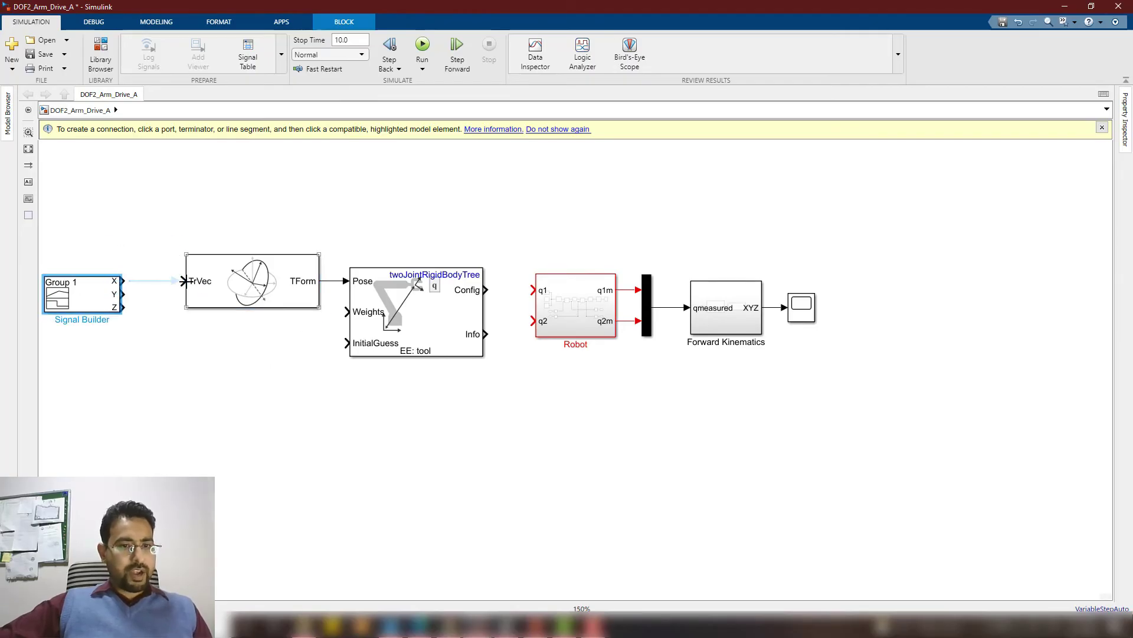
Add a Mux block with 3 inputs and connect its output to the TrVec input of the conversion block.
double_click(164, 337)
type("mux")
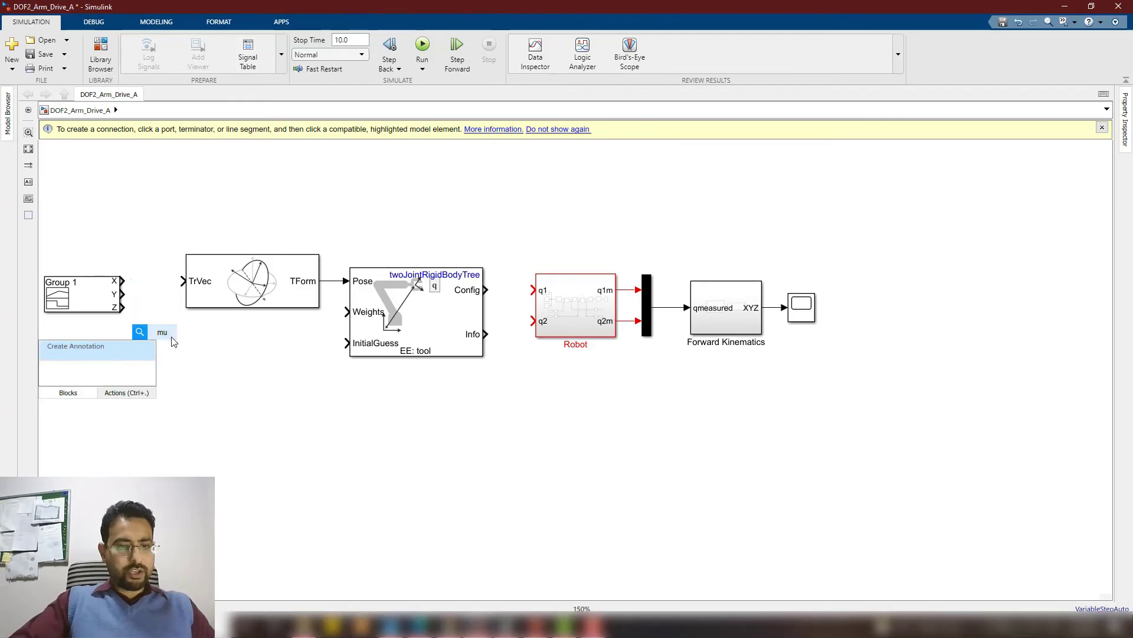
key("Return")
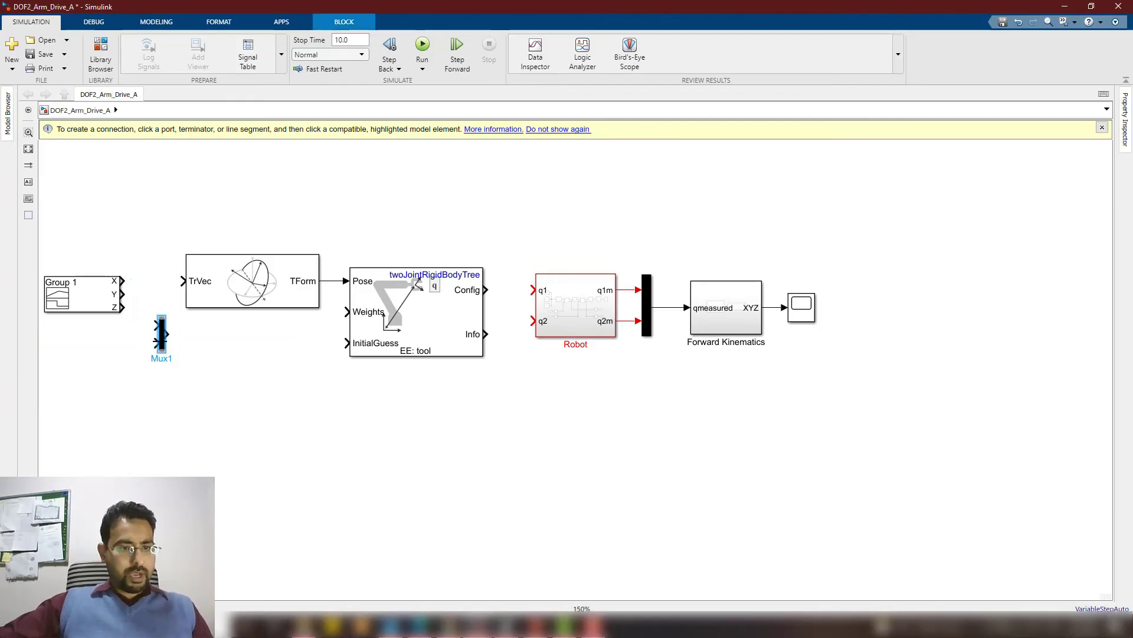
double_click(162, 333)
type("3")
left_click(284, 401)
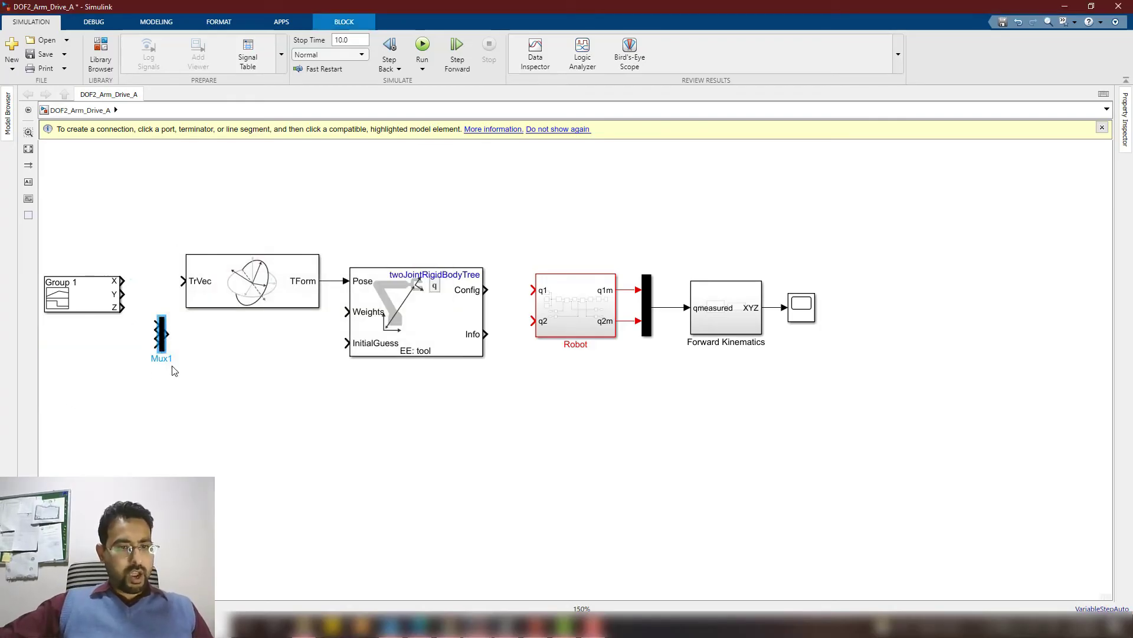
left_click_drag(164, 353, 164, 300)
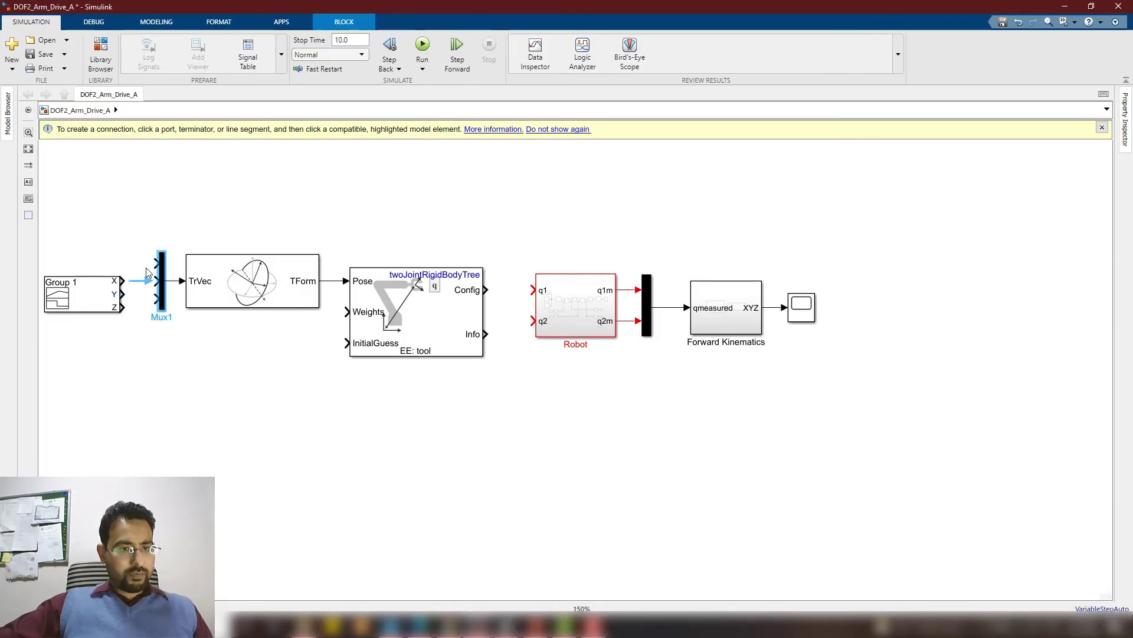
Connect the Signal Builder's X, Y and Z outputs to the three mux inputs in order and align the block with the mux.
left_click(148, 275)
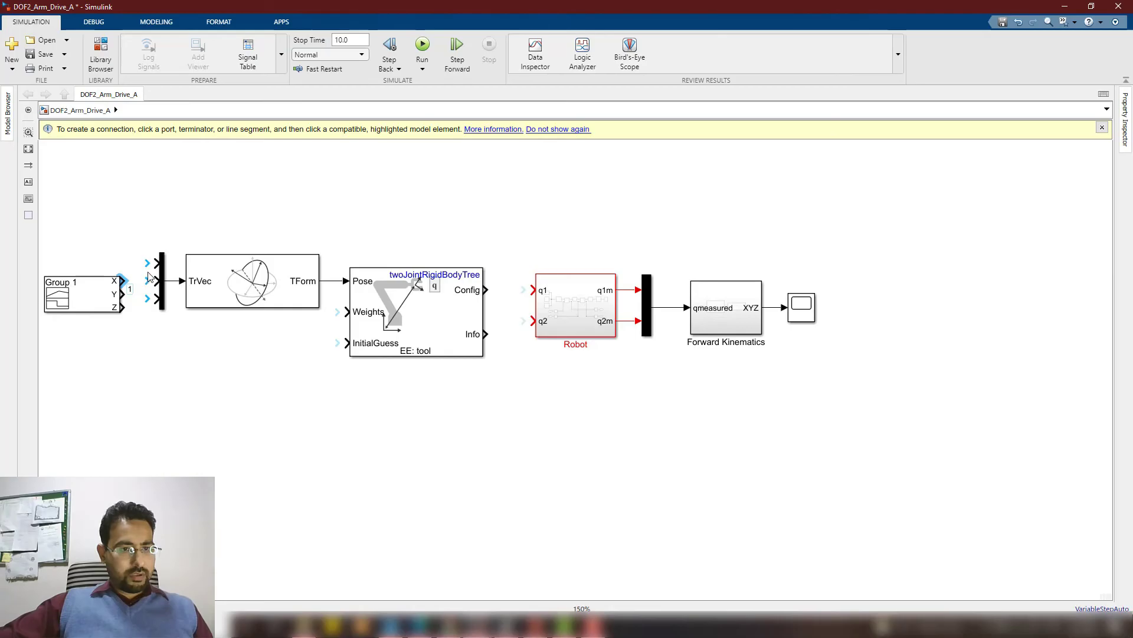
left_click(121, 281)
left_click(121, 294)
left_click(154, 280)
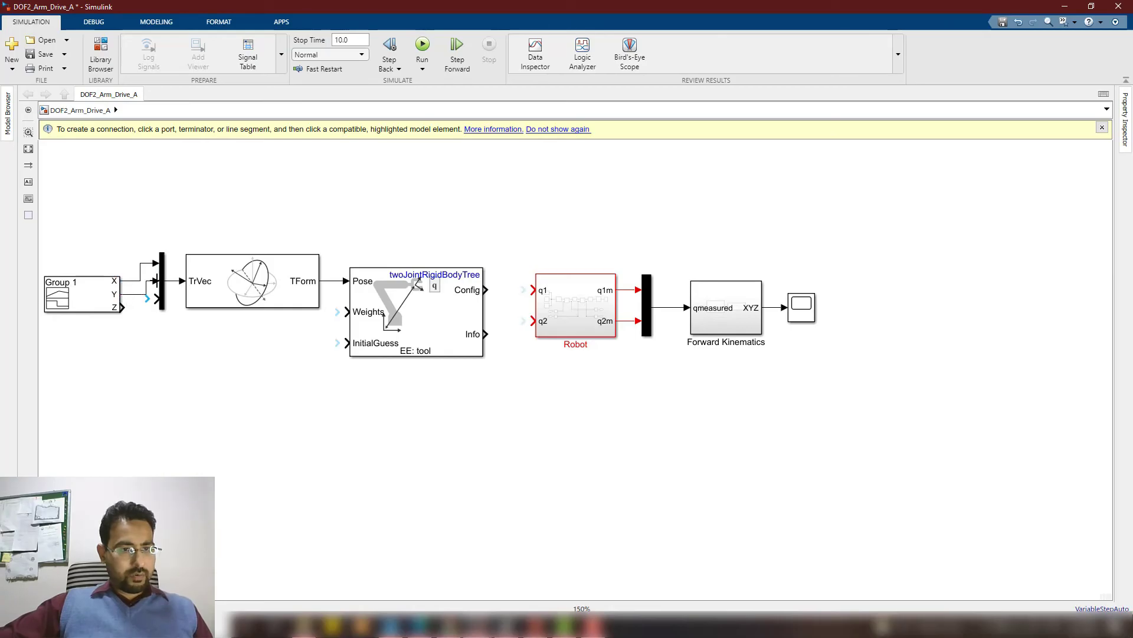
left_click(122, 307)
left_click(154, 298)
left_click(107, 300)
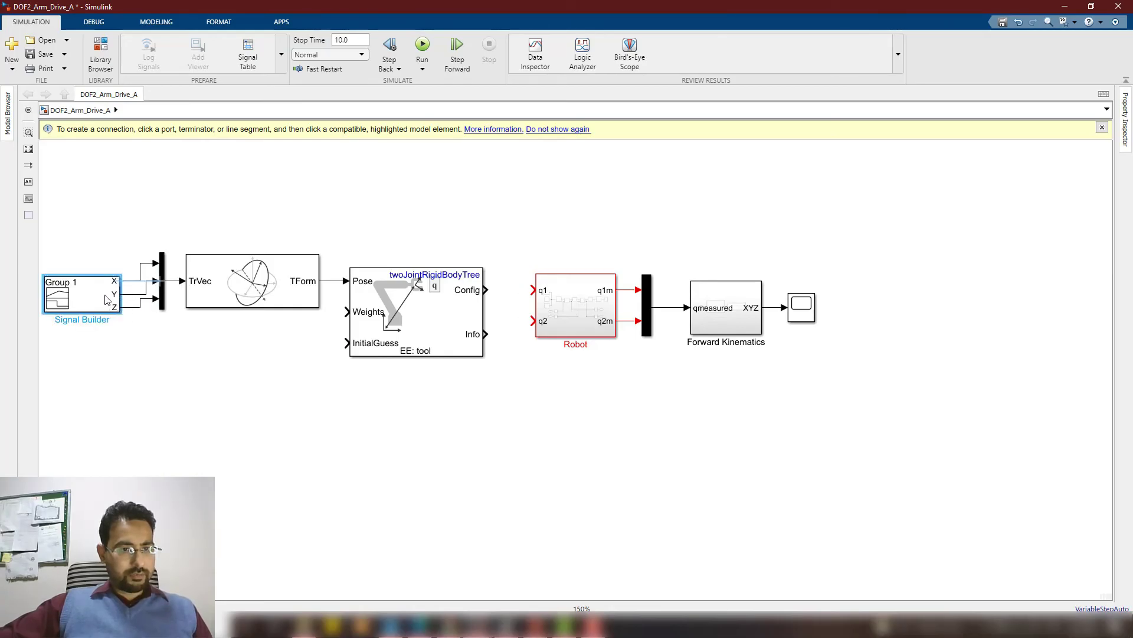
left_click_drag(108, 300, 108, 286)
left_click(357, 317)
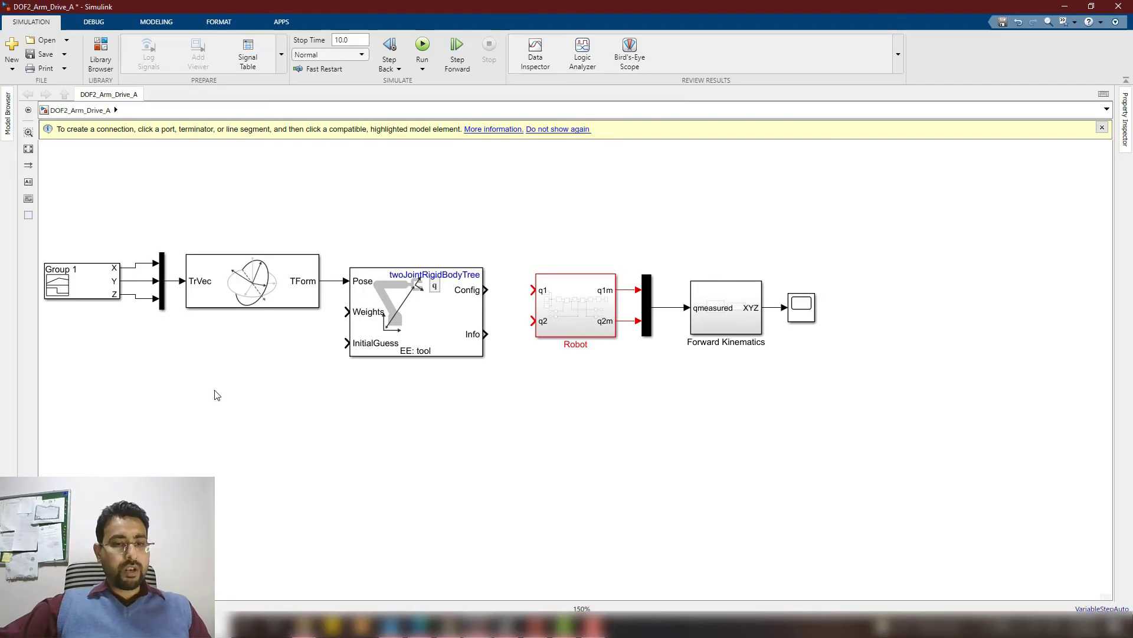
Add a Constant block below the Coordinate Transformation Conversion block.
double_click(199, 361)
type("co")
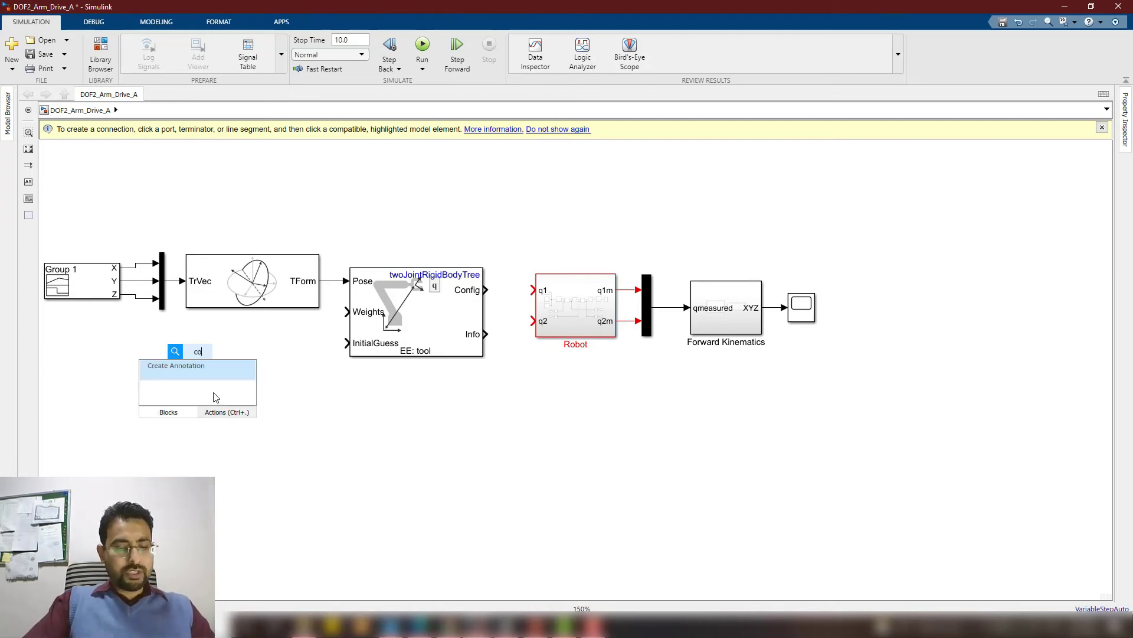
type("ntan")
key("BackSpace")
key("BackSpace")
key("BackSpace")
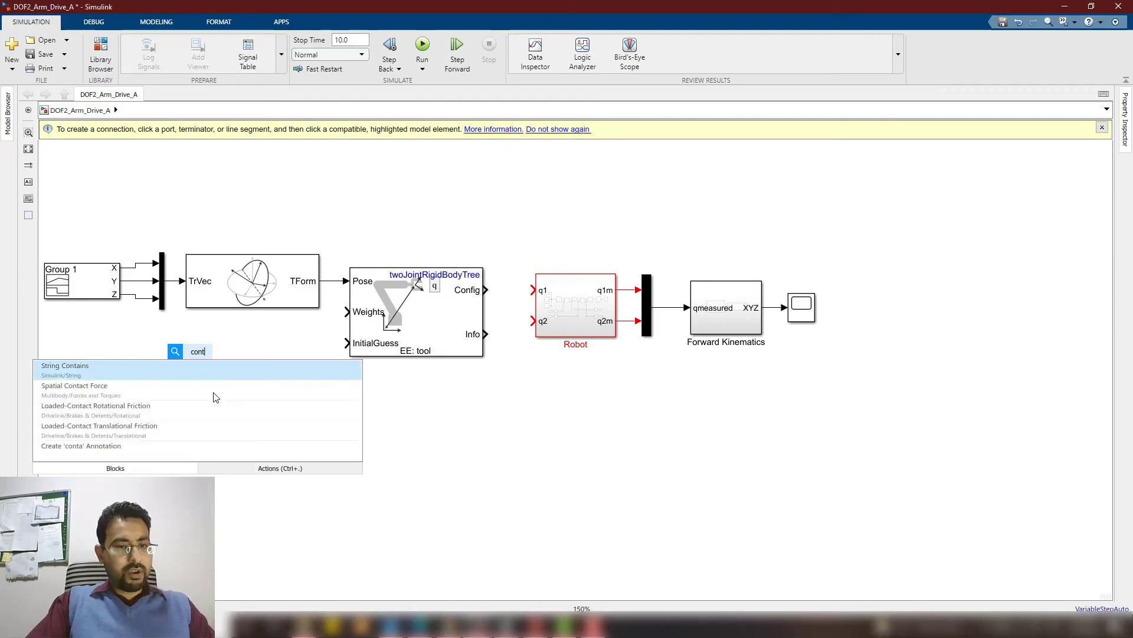
type("st")
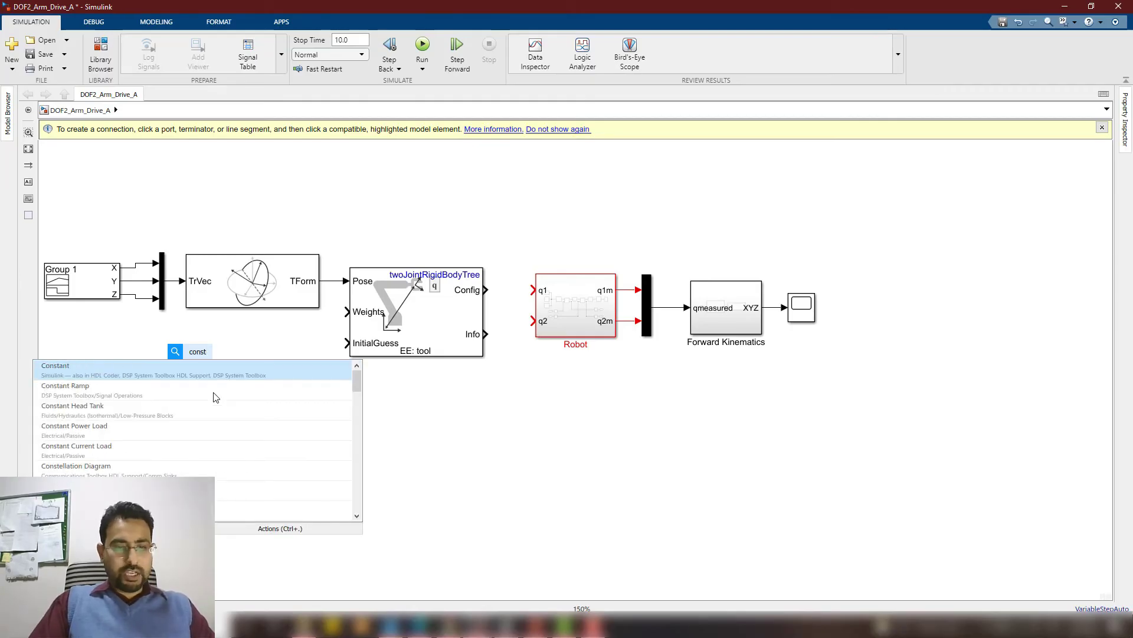
key("Return")
Set the constant's value to [0 0 0 1 1 1] and connect it to the Weights input of the Inverse Kinematics block.
double_click(193, 358)
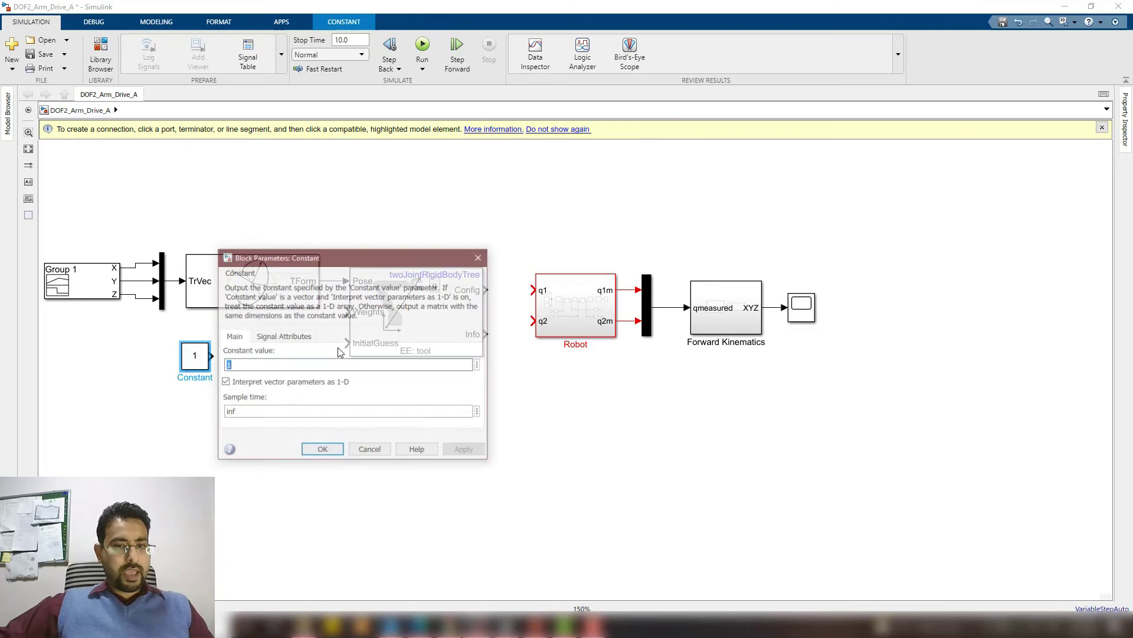
key("BackSpace")
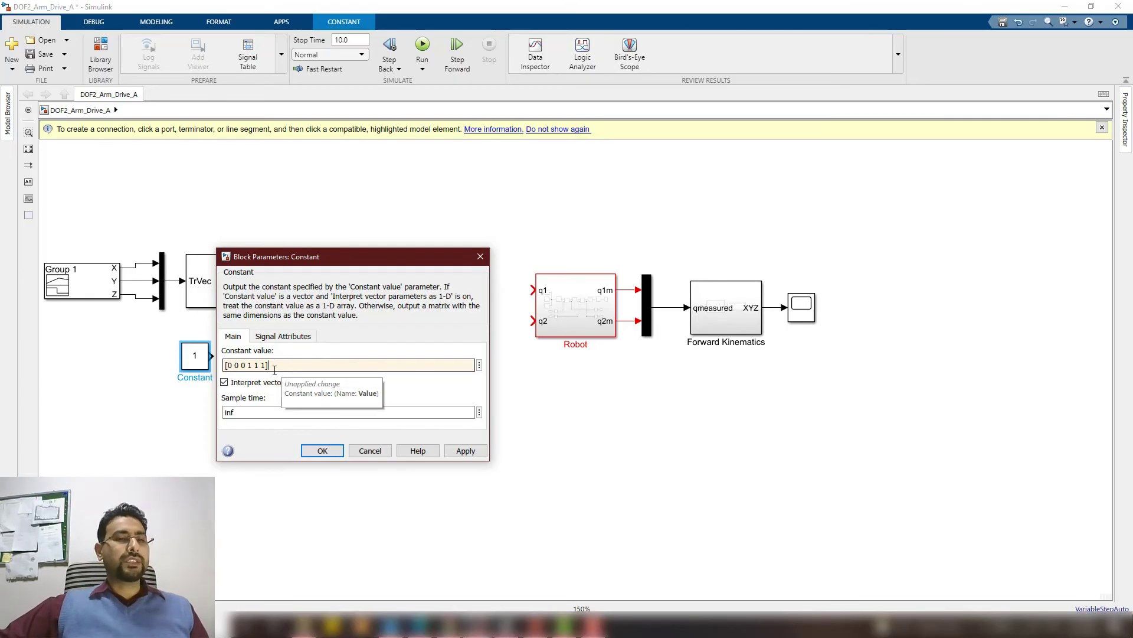
left_click(322, 450)
mouse_move(198, 357)
left_mouse_down()
mouse_move(350, 322)
mouse_move(347, 313)
left_mouse_up()
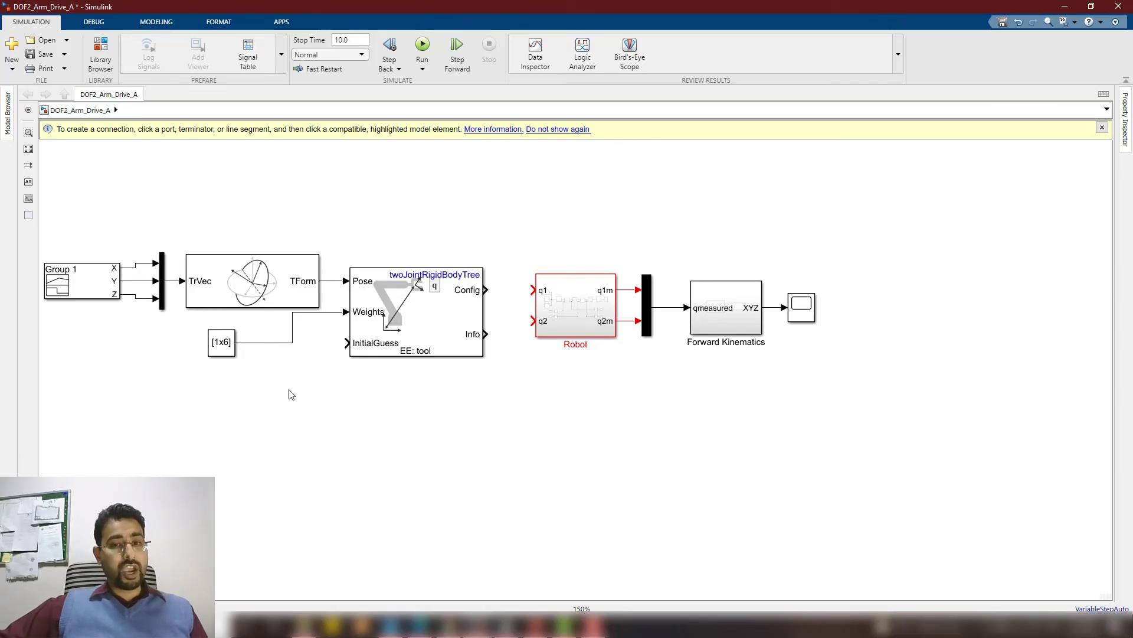
Add a second Constant block below the [1x6] weights constant.
double_click(270, 394)
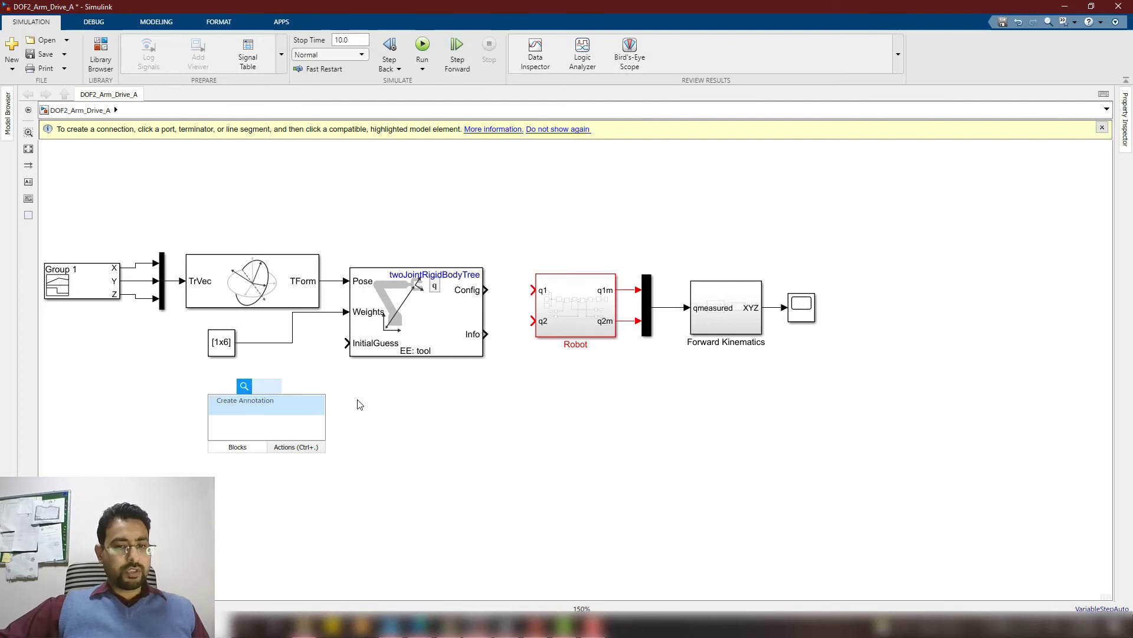
key("Escape")
type("constant")
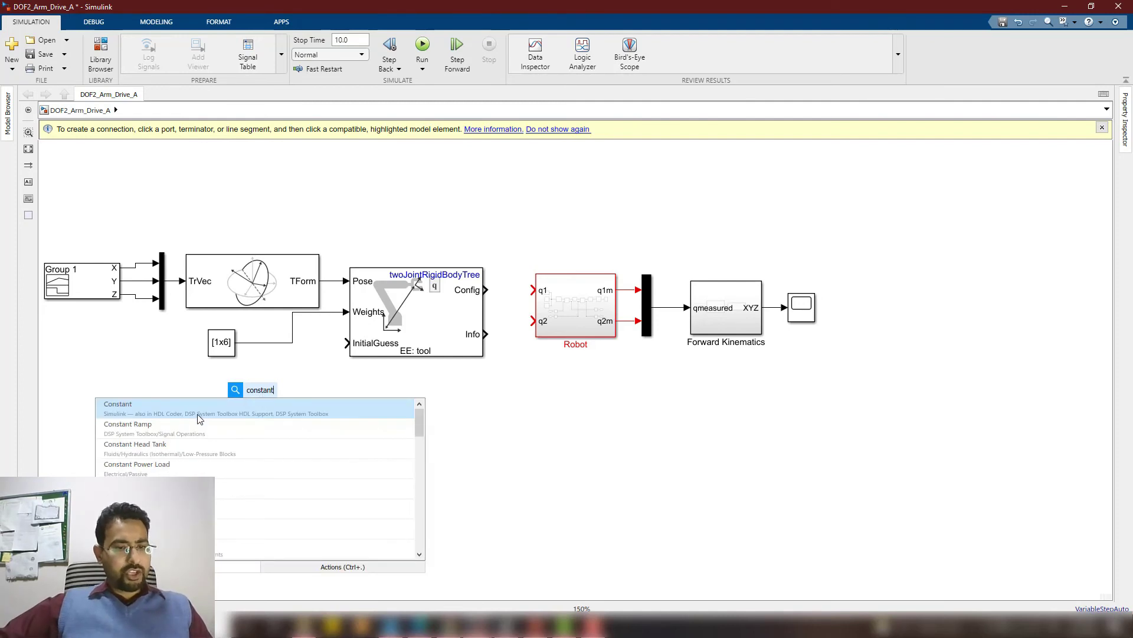
key("Return")
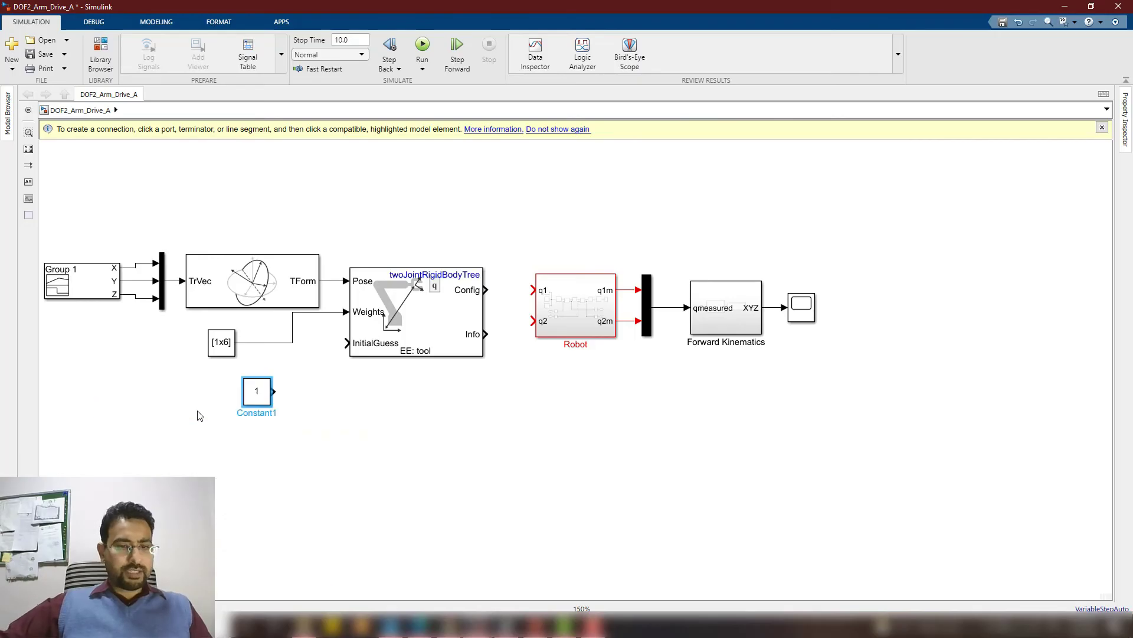
Set the new constant's value to [0 0] and connect it to the InitialGuess input of the Inverse Kinematics block.
double_click(264, 391)
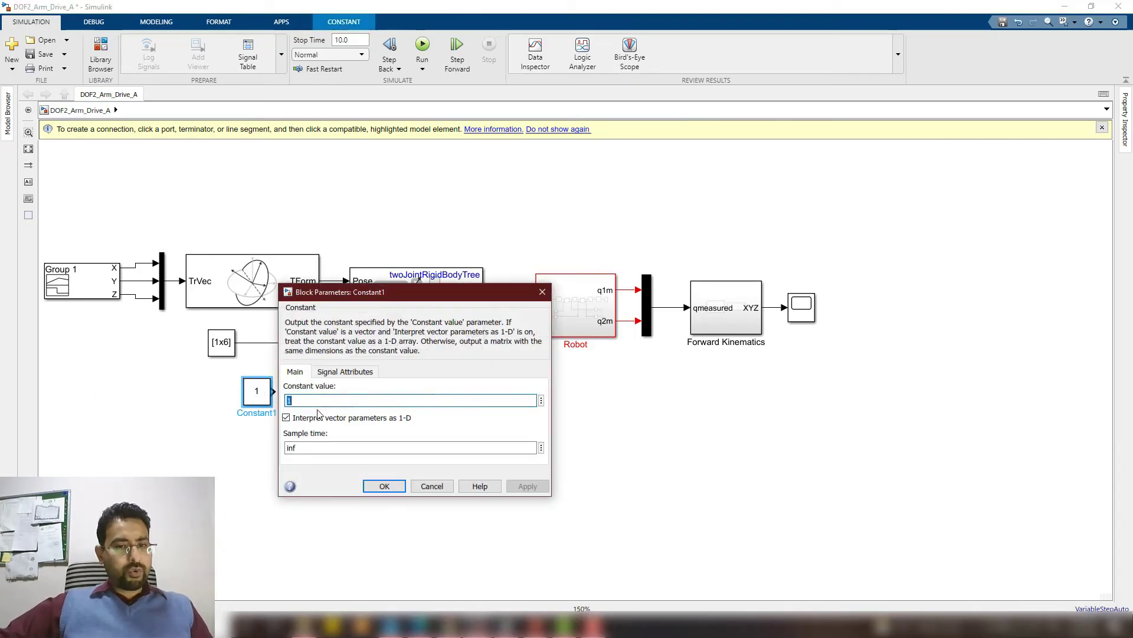
type("[")
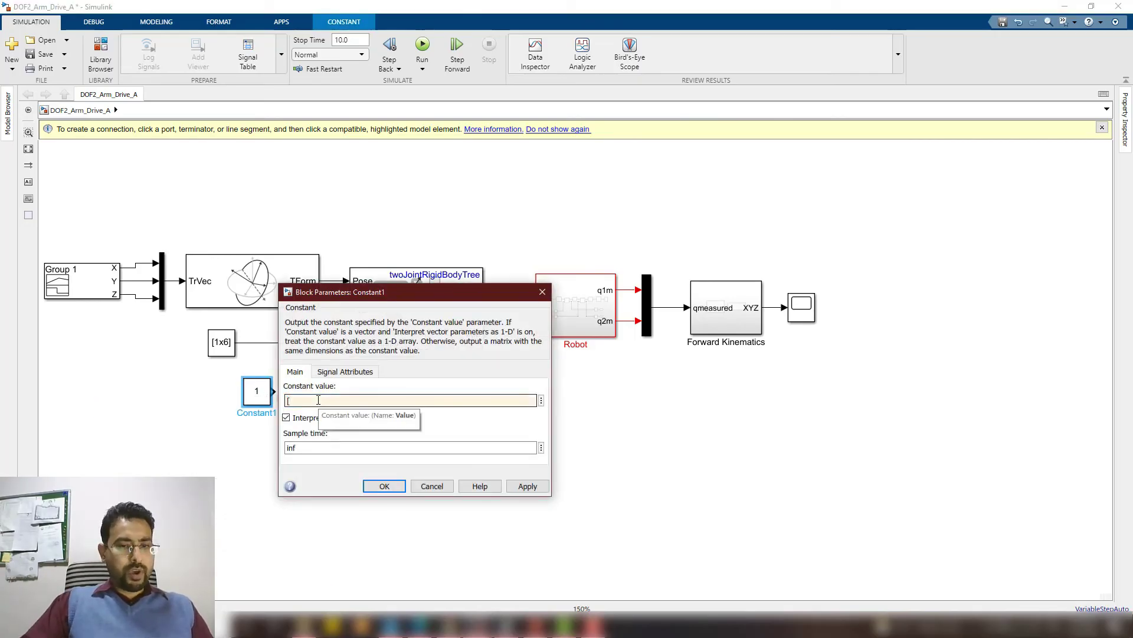
type("0 0")
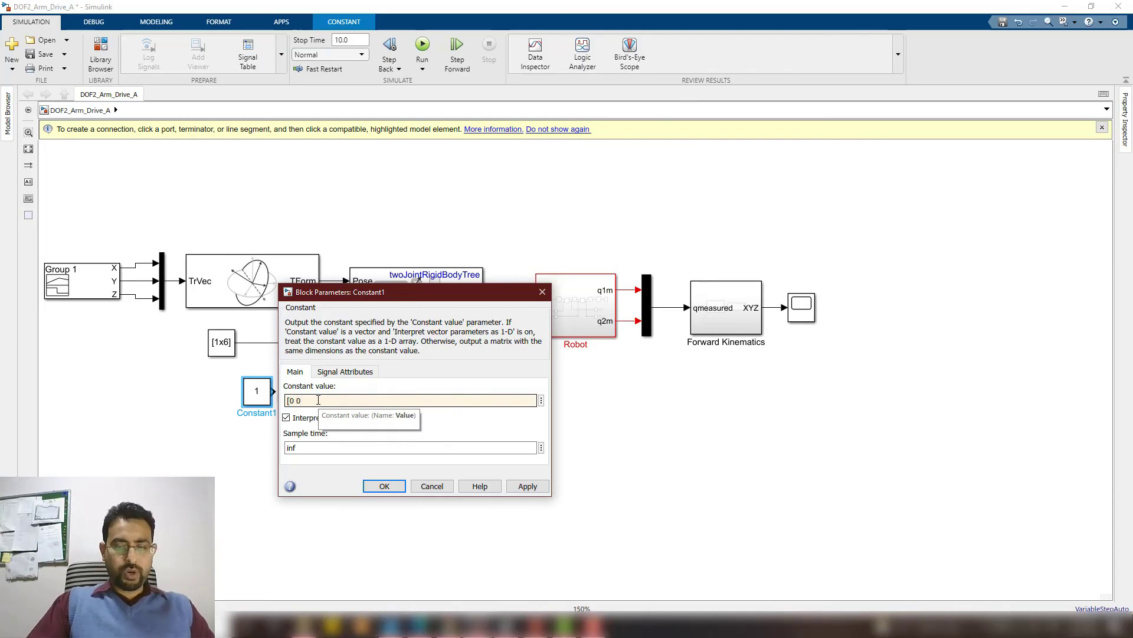
type("]")
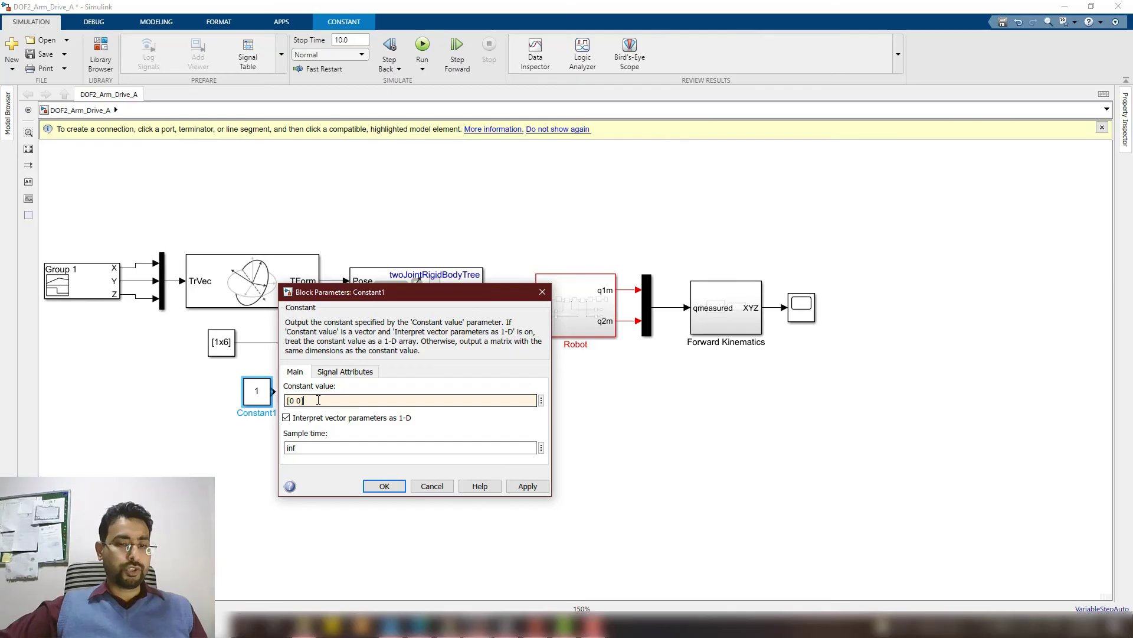
left_click(387, 486)
left_click_drag(275, 390, 347, 342)
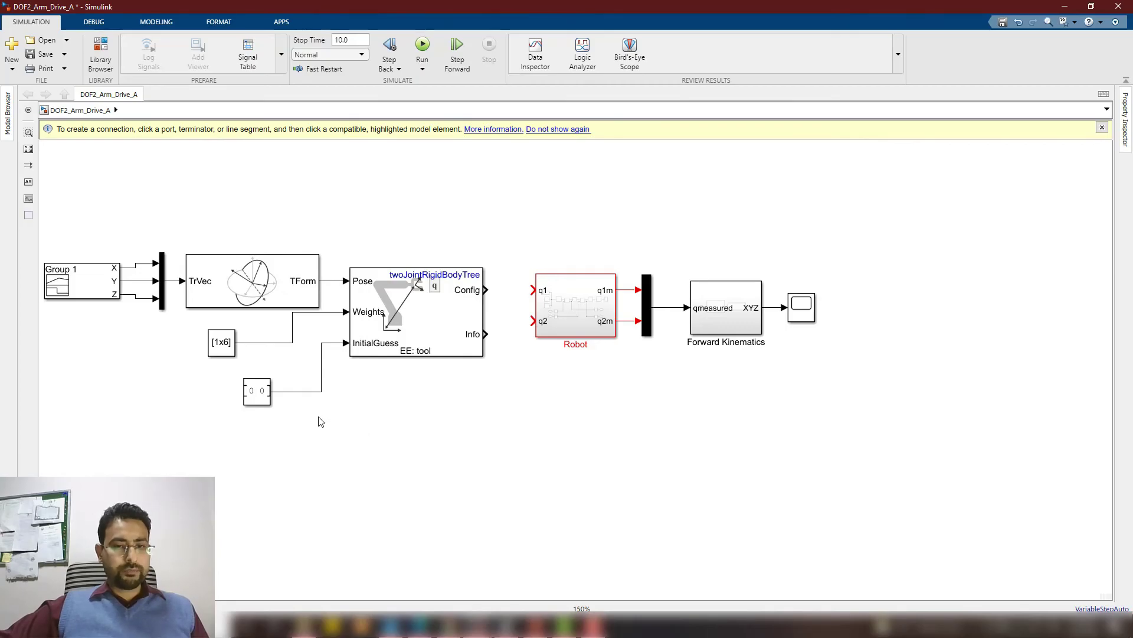
Set the Inverse Kinematics block's rigid body tree to DOF2_Arm and its end effector to Body3.
left_click(444, 314)
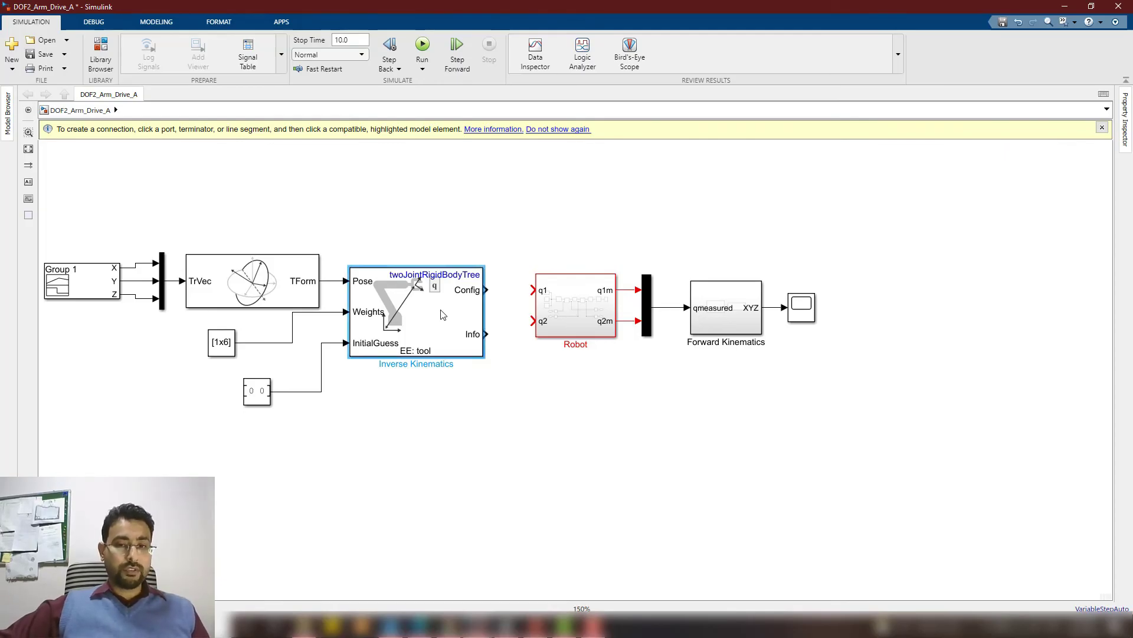
double_click(443, 314)
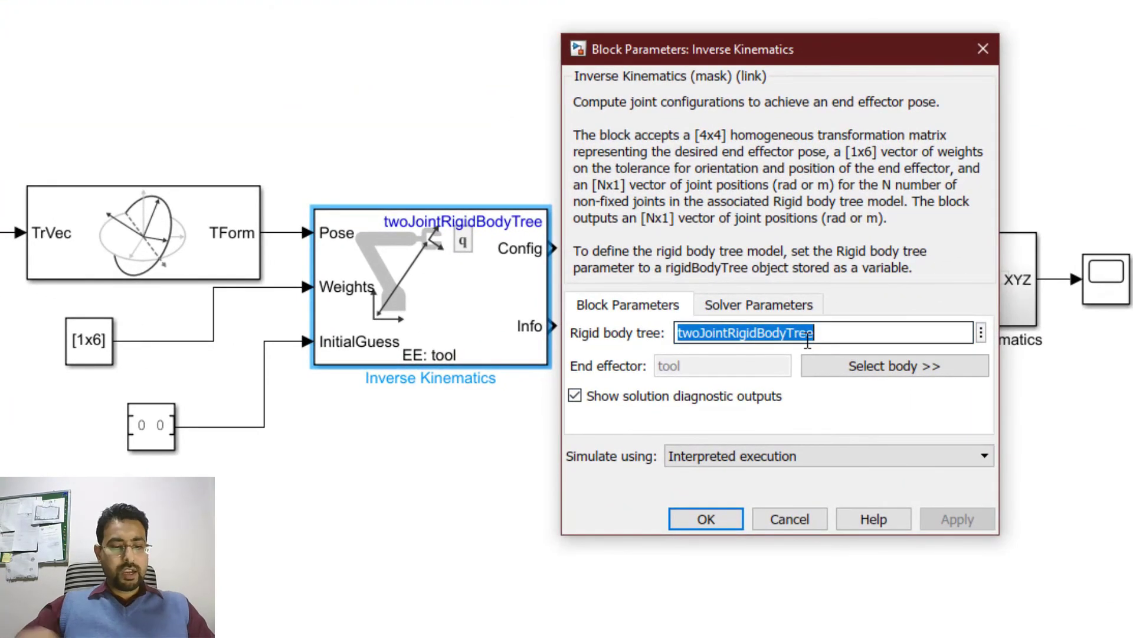
type("DOF2")
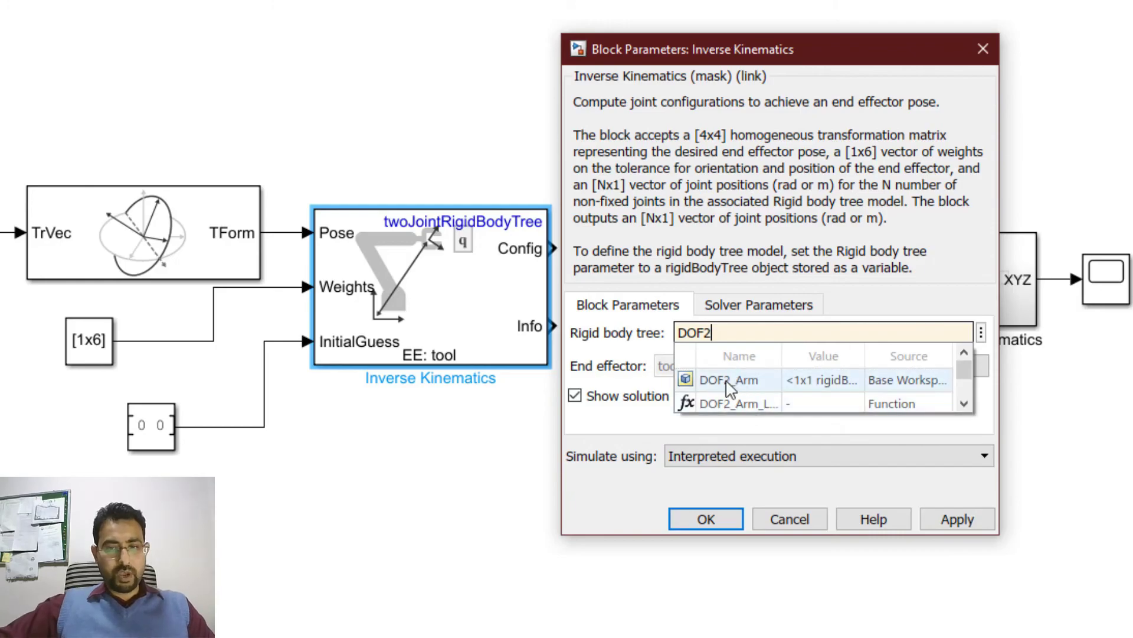
left_click(732, 379)
left_click(880, 369)
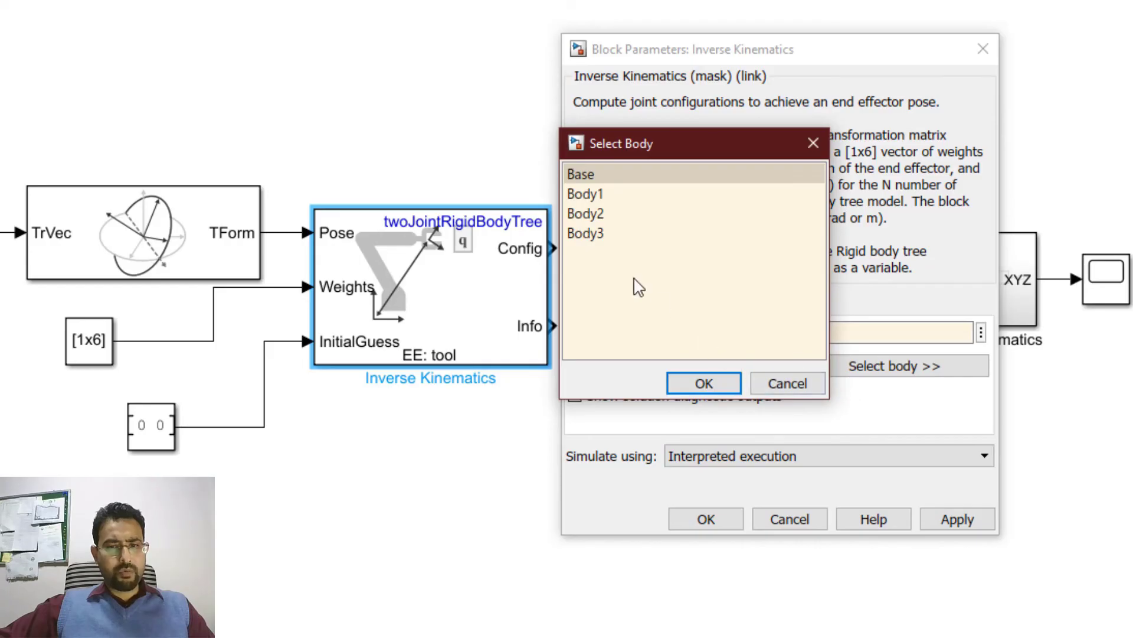
left_click(597, 236)
left_click(703, 382)
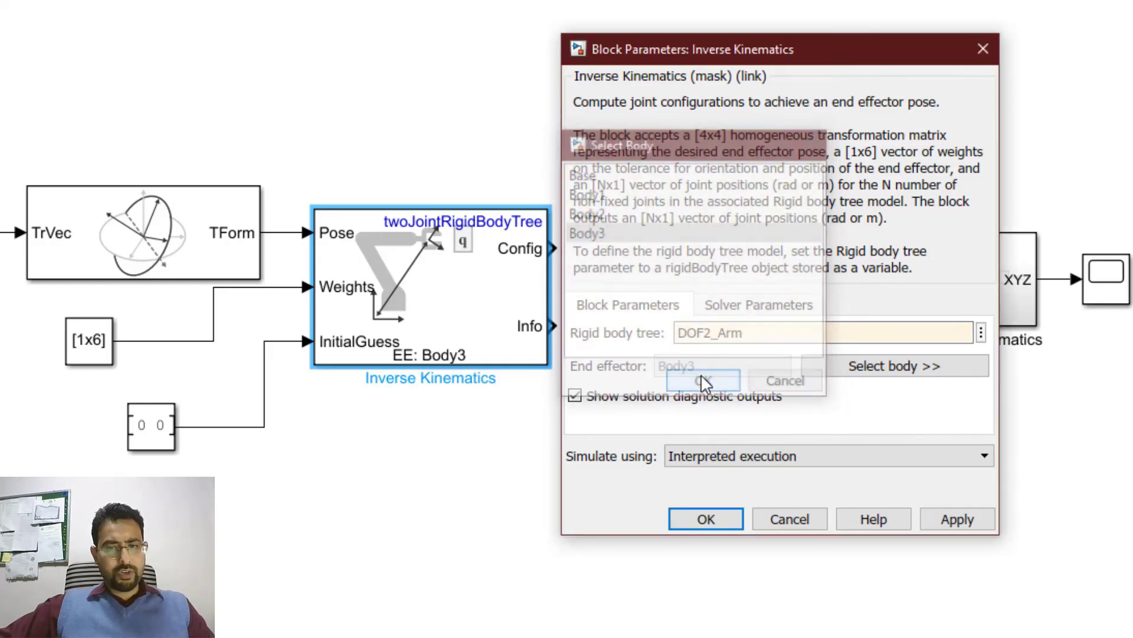
Switch the Inverse Kinematics solver to Levenberg-Marquardt and set its error change tolerance to 1e-3.
left_click(768, 312)
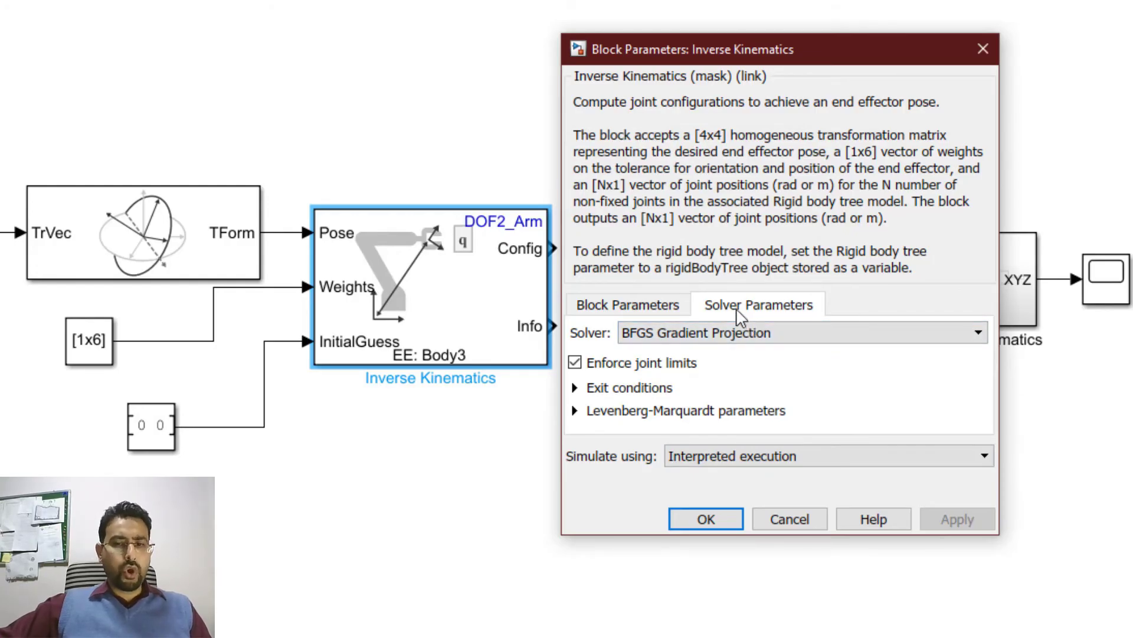
left_click(763, 339)
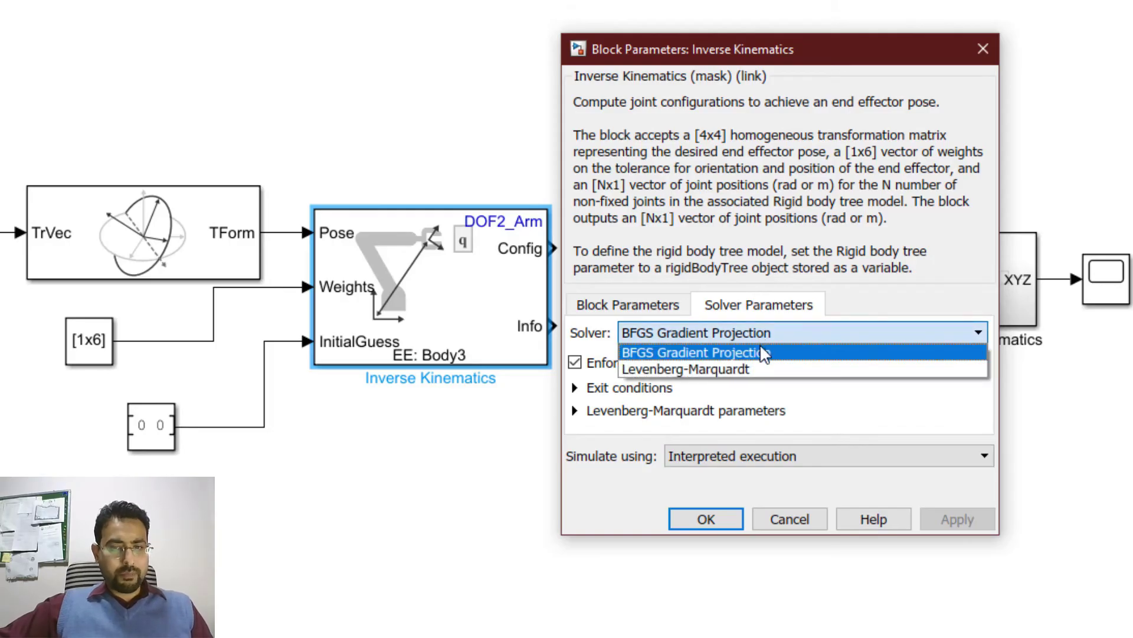
left_click(724, 371)
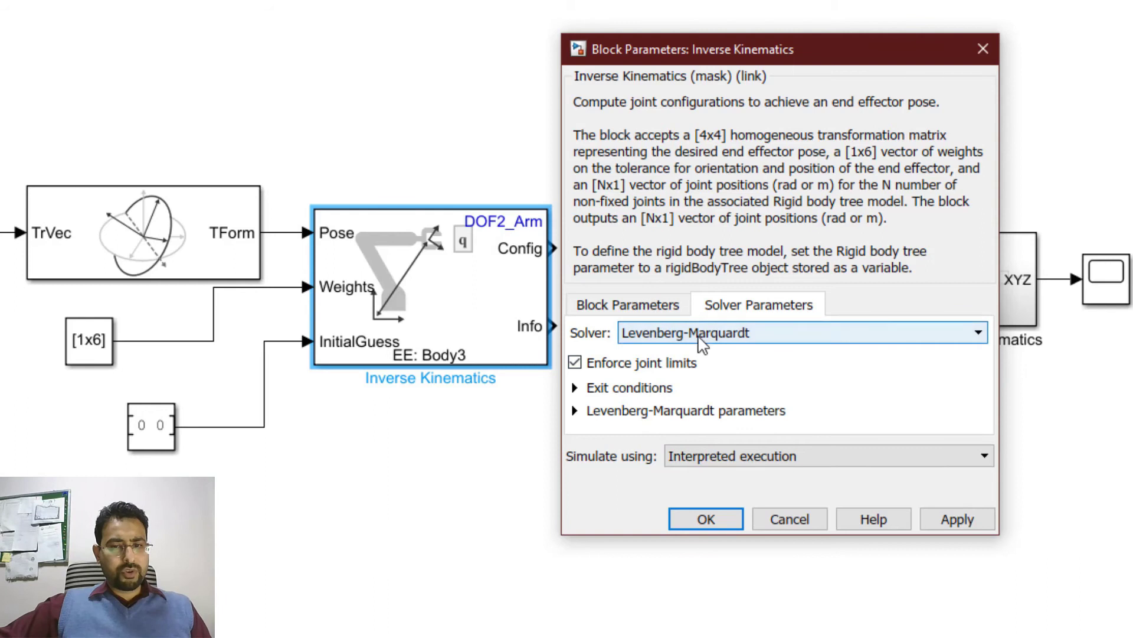
left_click(576, 411)
left_click(797, 435)
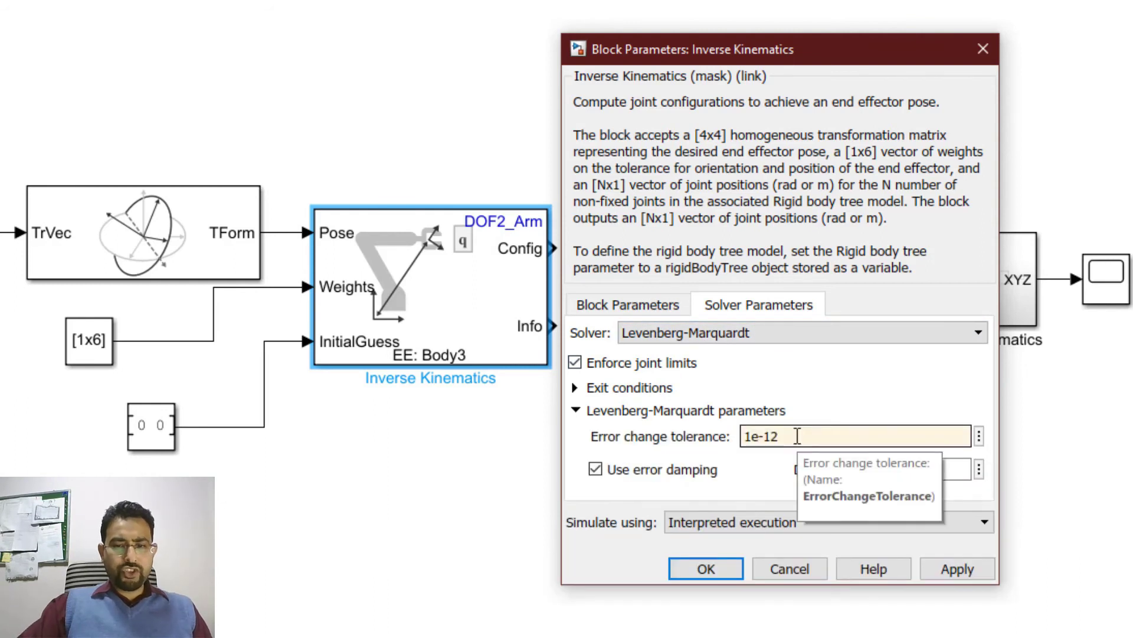
key("BackSpace")
key("BackSpace")
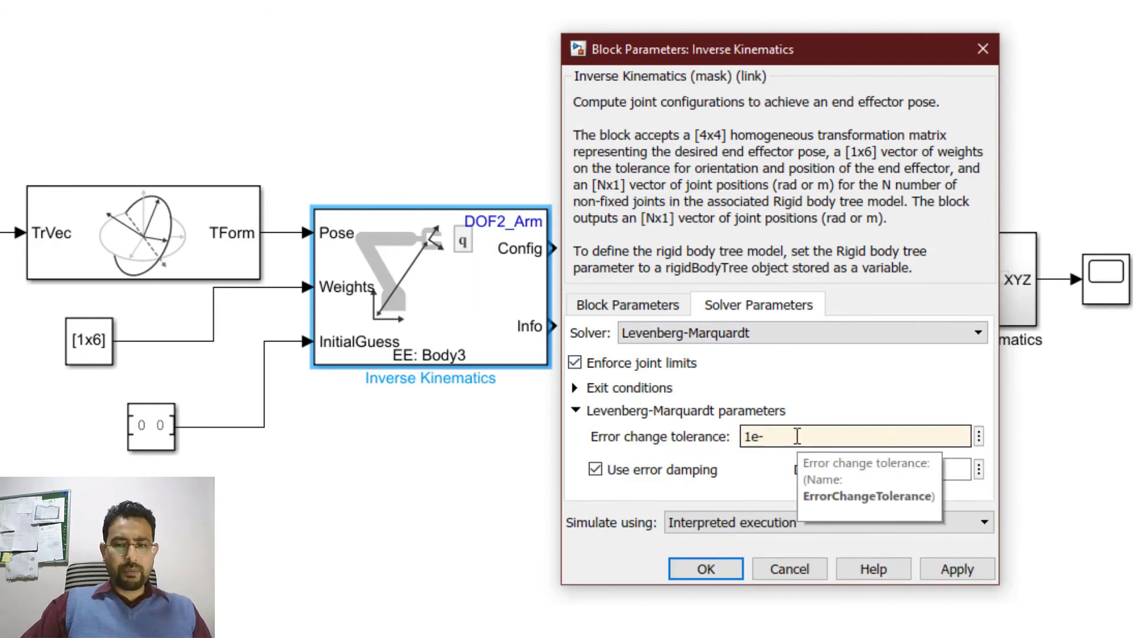
type("3")
Set the solver's exit conditions to a gradient tolerance of 1e-3 and a solution tolerance of 1e-2, and accept the block parameters.
left_click(600, 390)
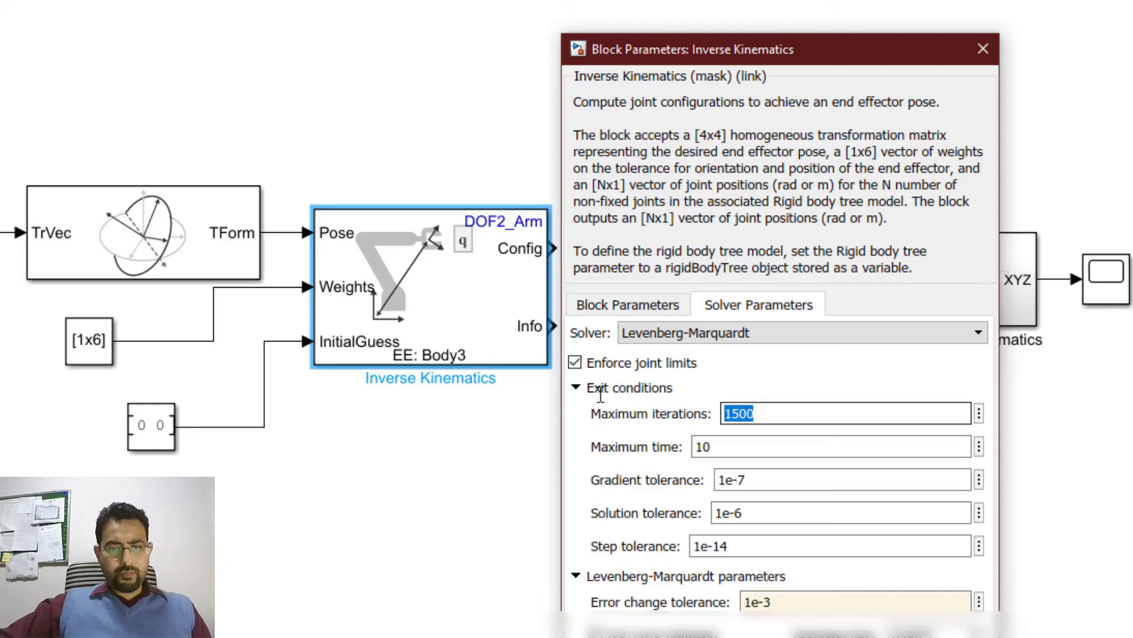
left_click(824, 485)
key("BackSpace")
type("3")
left_click(767, 513)
left_click(799, 517)
type("2")
key("BackSpace")
key("BackSpace")
type("2")
key("Return")
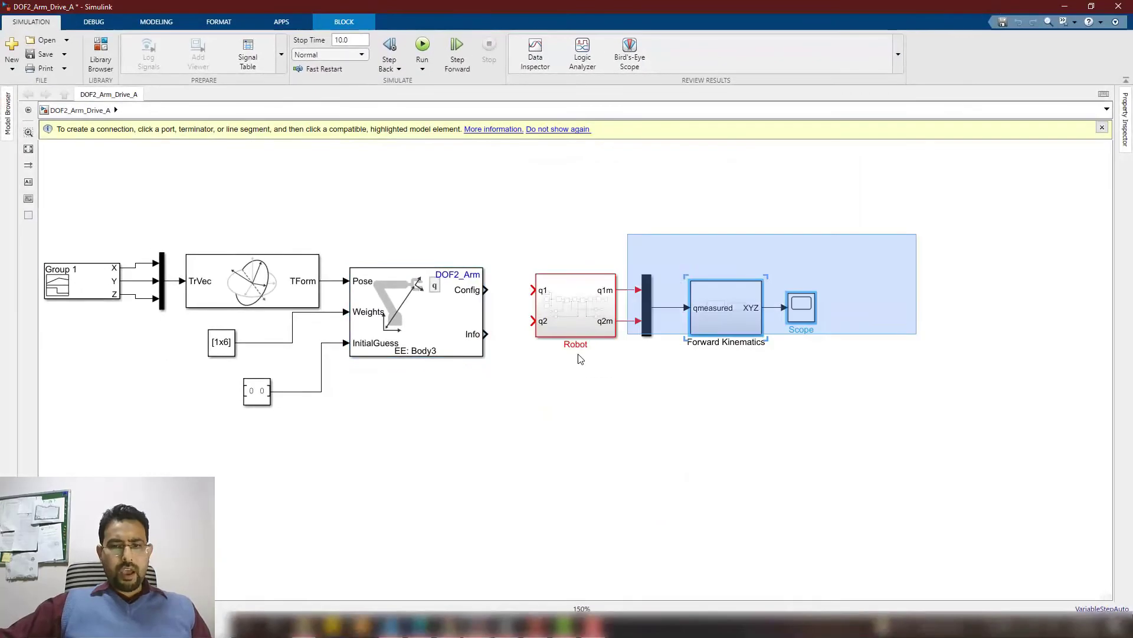
Shift the Robot subsystem, mux, Forward Kinematics and Scope together to widen the gap after the Inverse Kinematics block.
left_click(573, 300, "shift")
left_click_drag(573, 300, 619, 303)
left_click(464, 337)
left_click(501, 294)
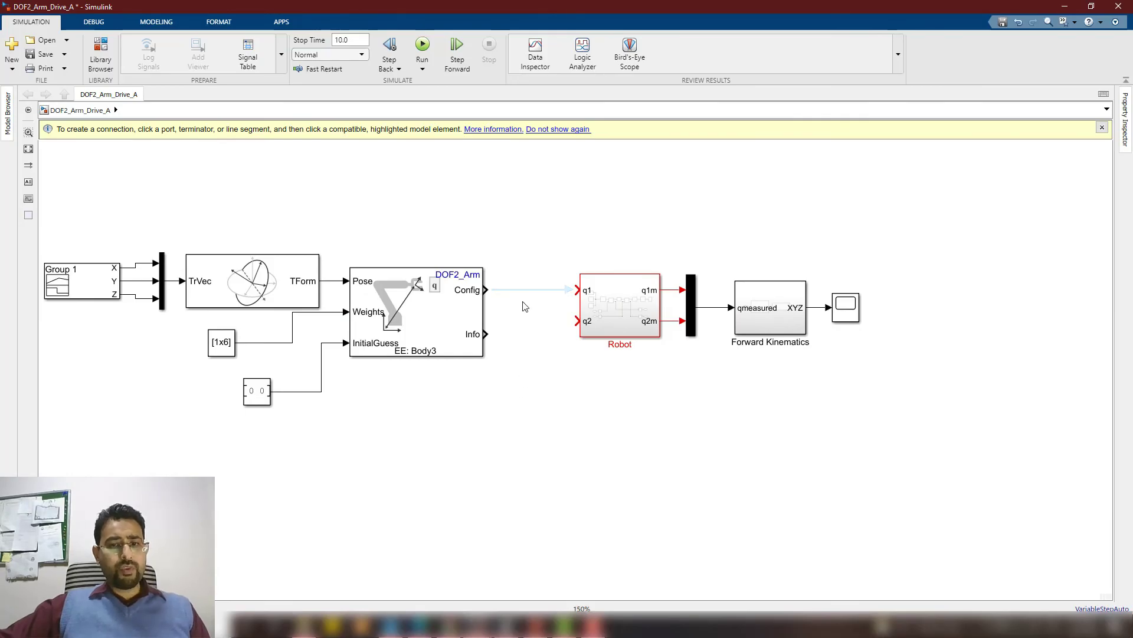
left_click(512, 290)
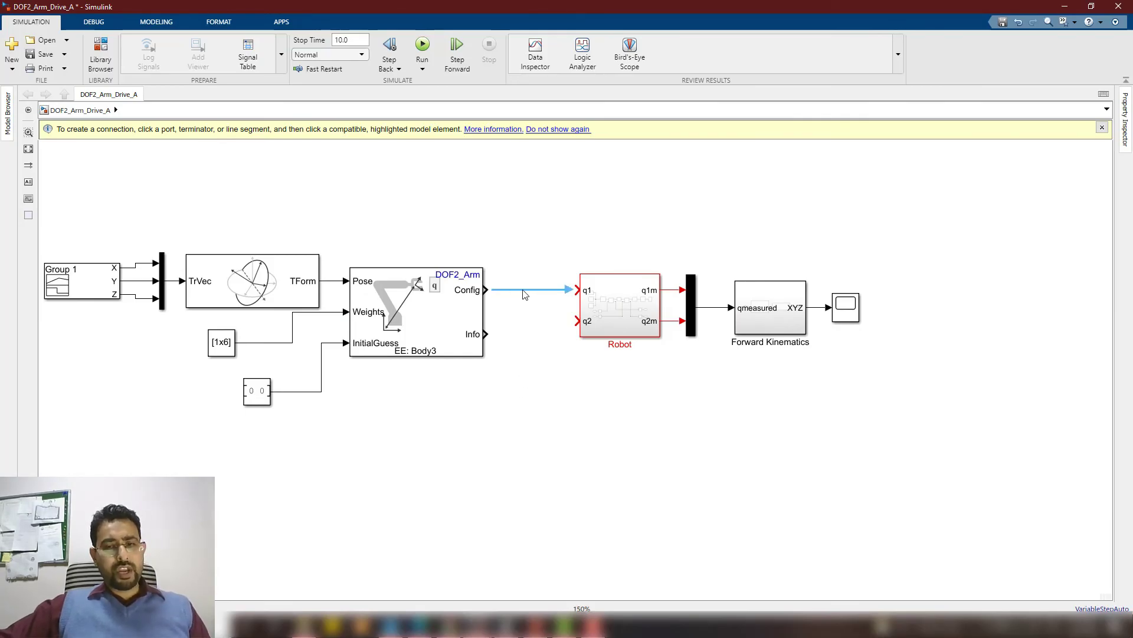
Add a Demux block between Inverse Kinematics and Robot, connecting Config to its input and its two outputs to q1 and q2.
double_click(523, 384)
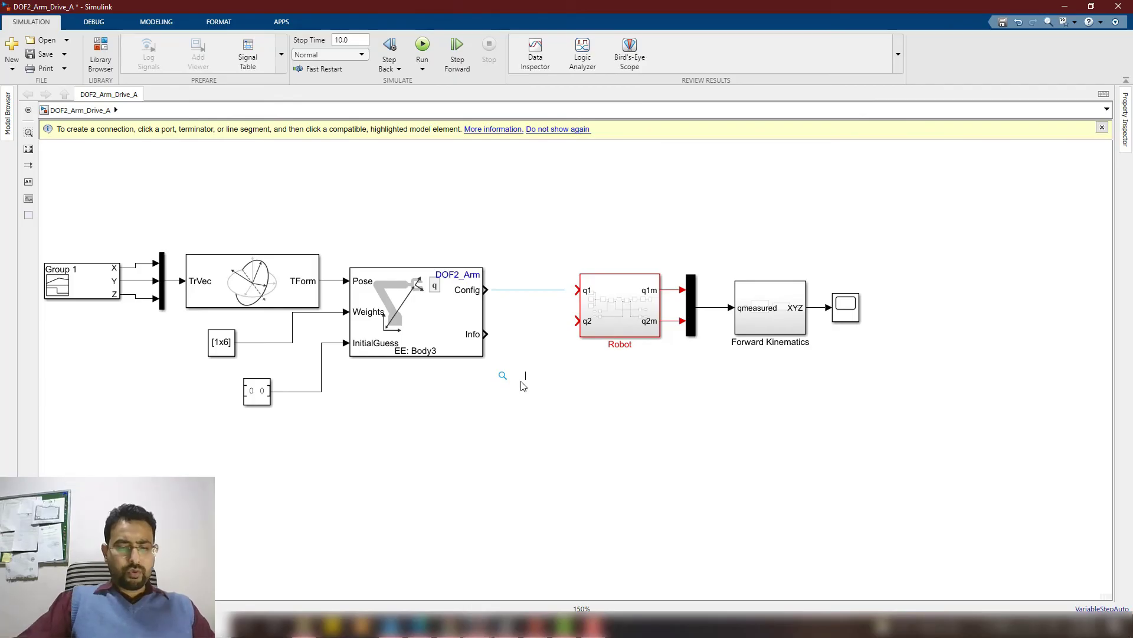
type("demux")
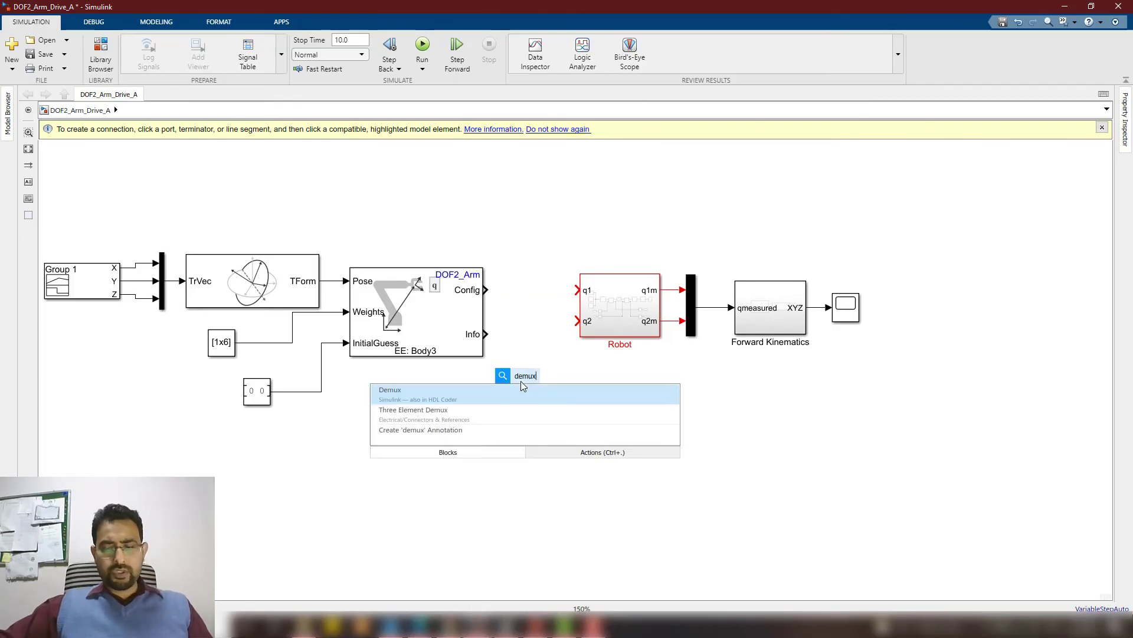
key("Return")
left_click_drag(524, 378, 577, 321)
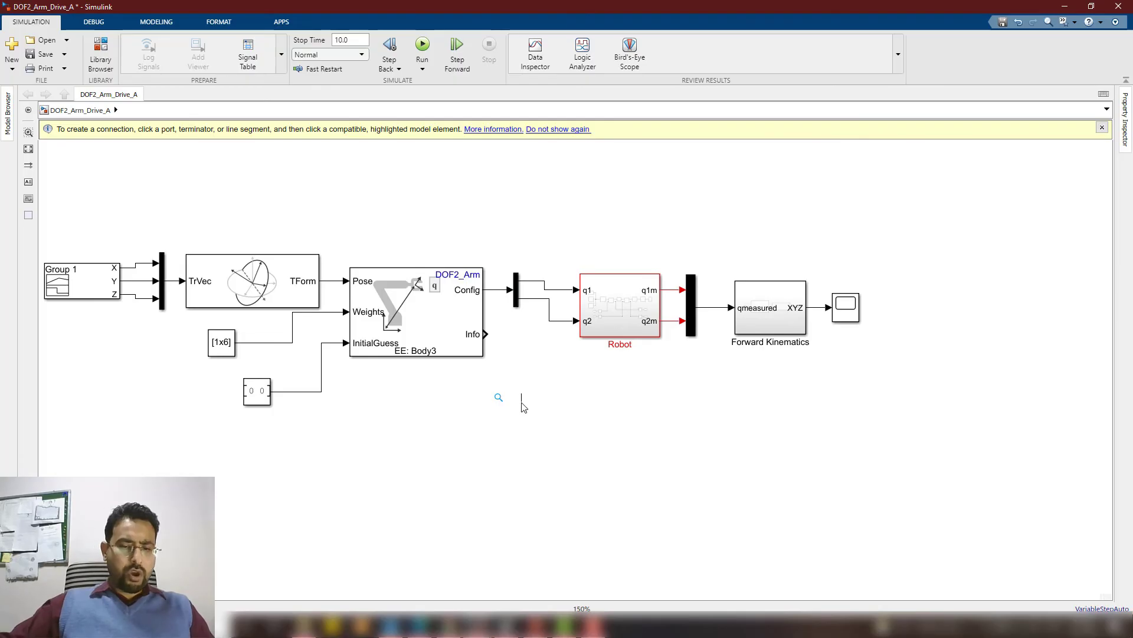
Add a Terminator block and connect it to the Info output of the Inverse Kinematics block.
double_click(522, 405)
type("termin\\")
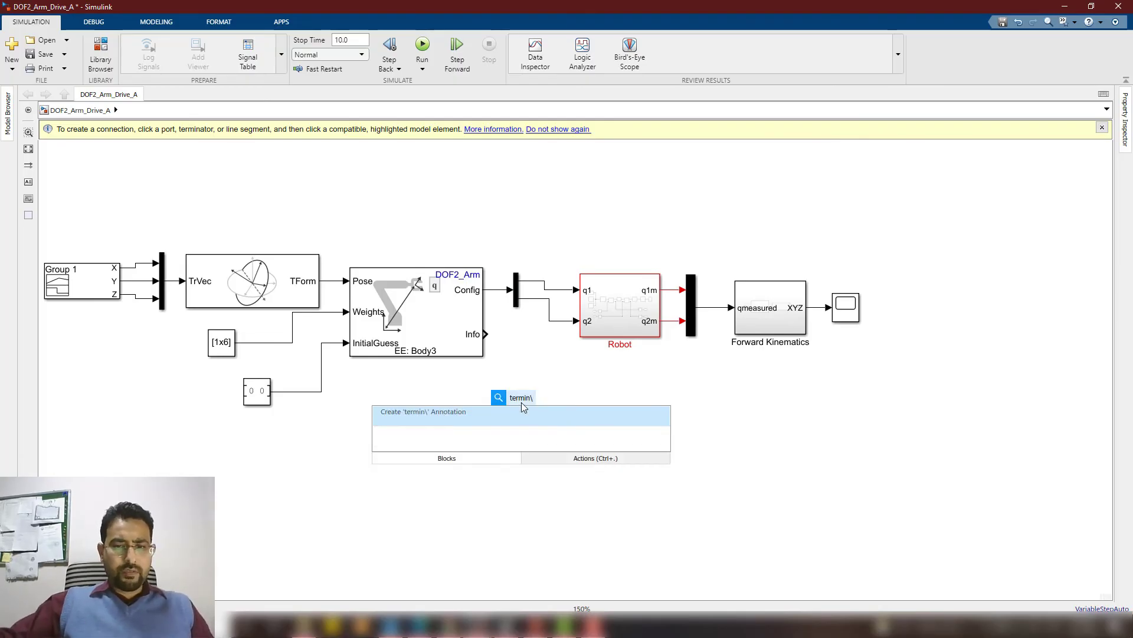
key("BackSpace")
key("Return")
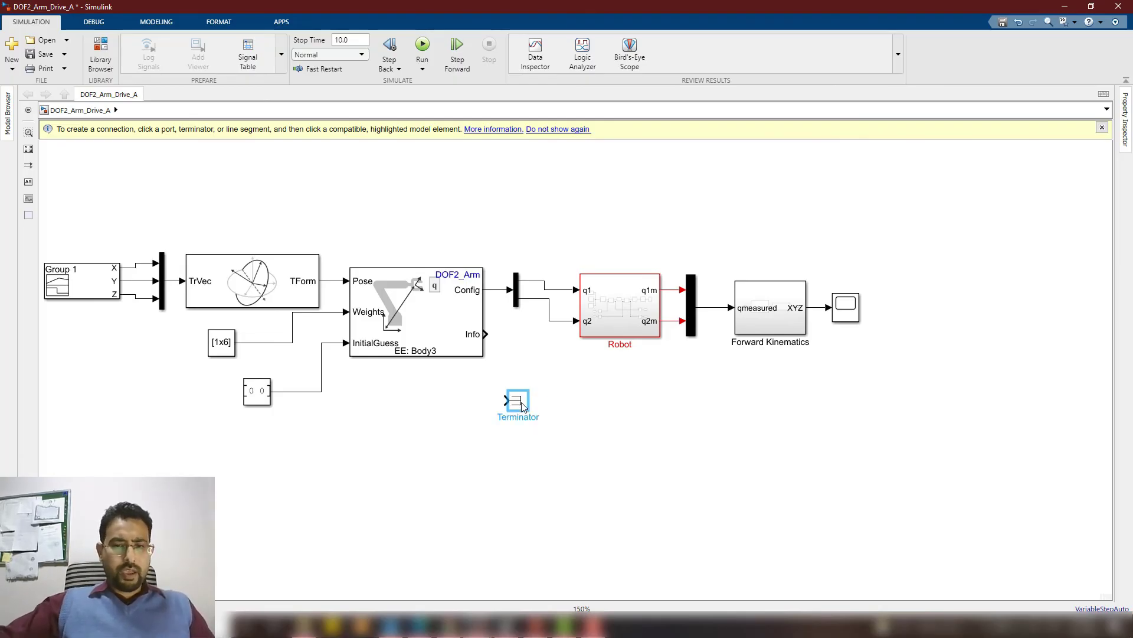
left_click_drag(521, 402, 516, 334)
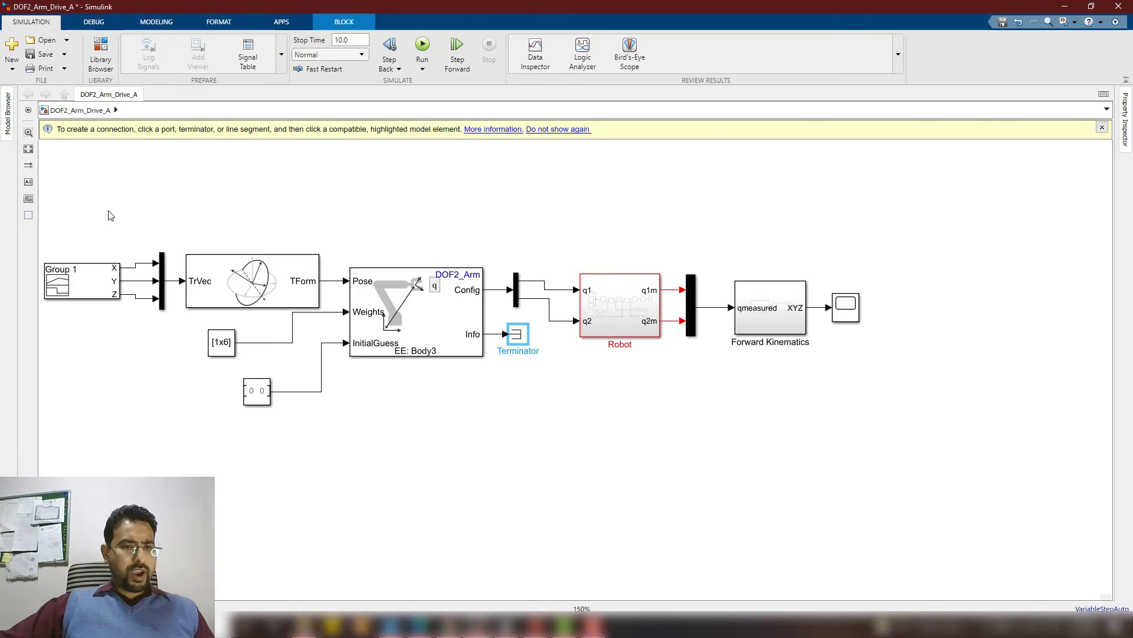
left_click_drag(134, 216, 52, 346)
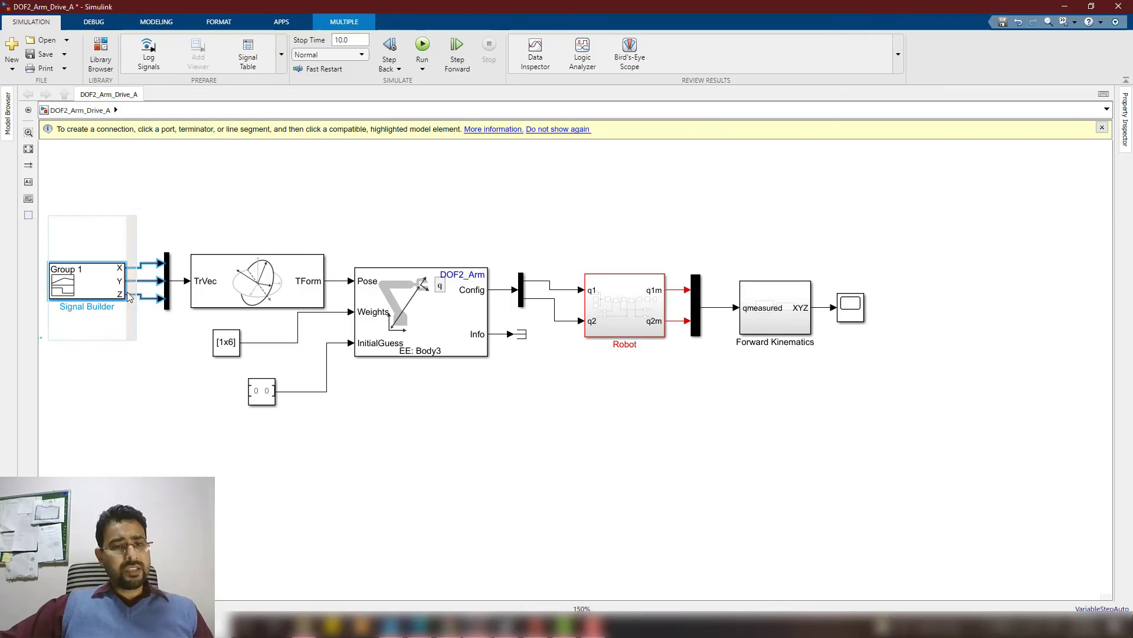
left_click(305, 288)
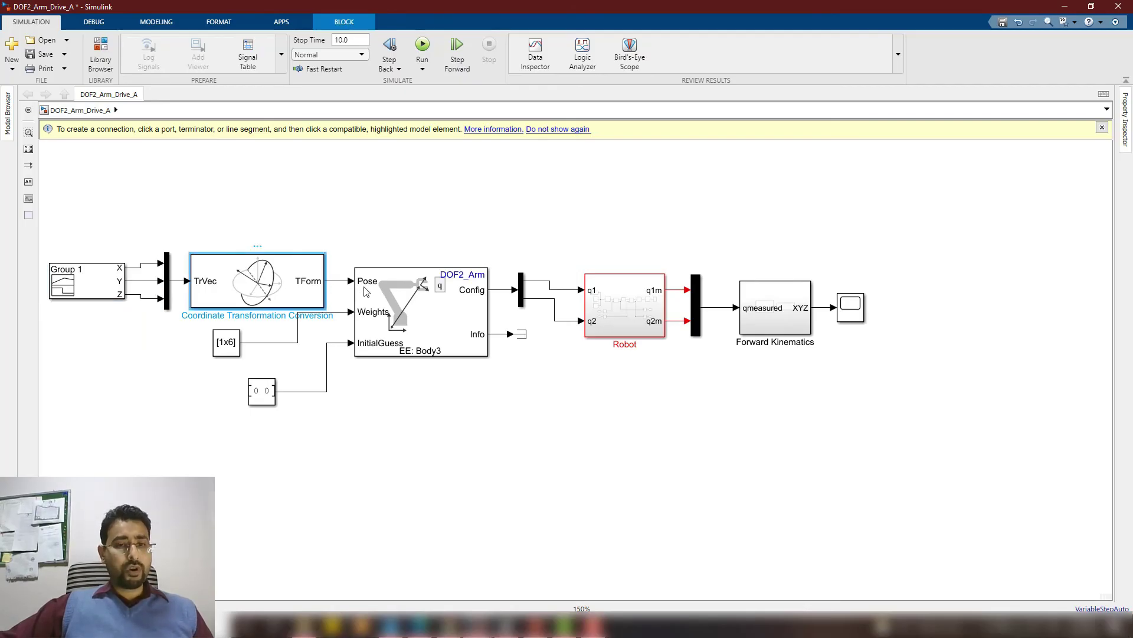
left_click(425, 301)
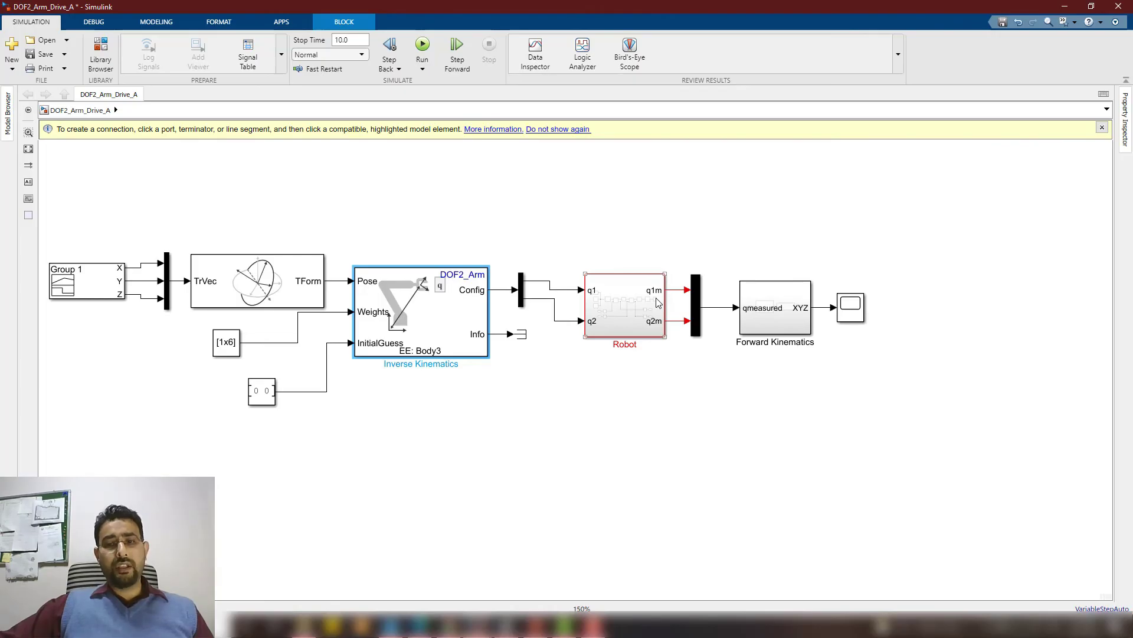
left_click(772, 319)
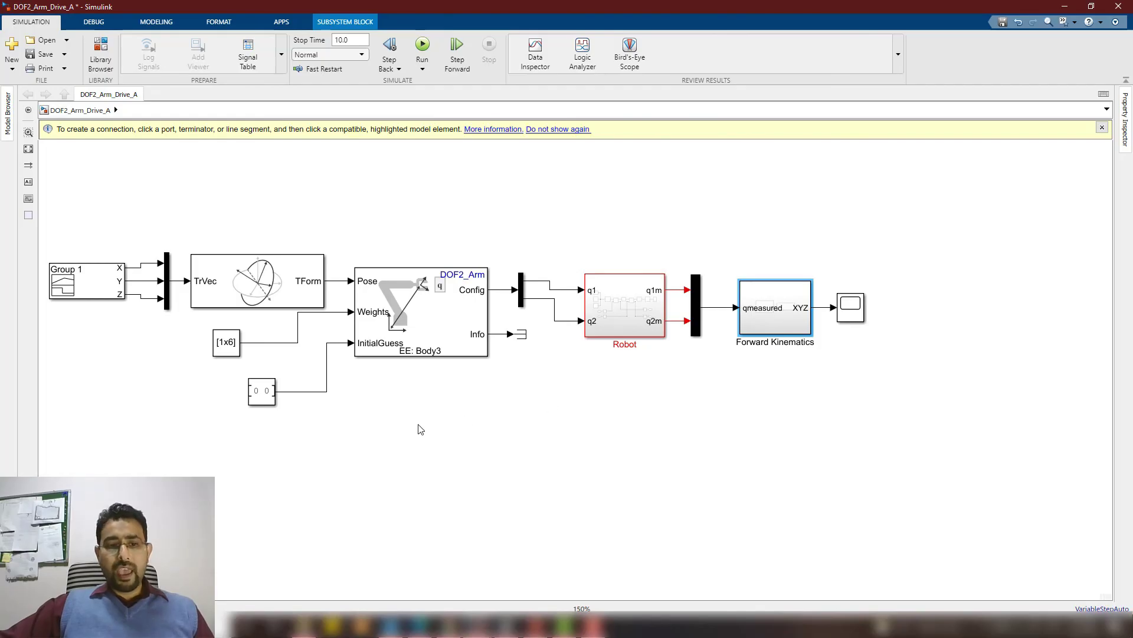
left_click(168, 298)
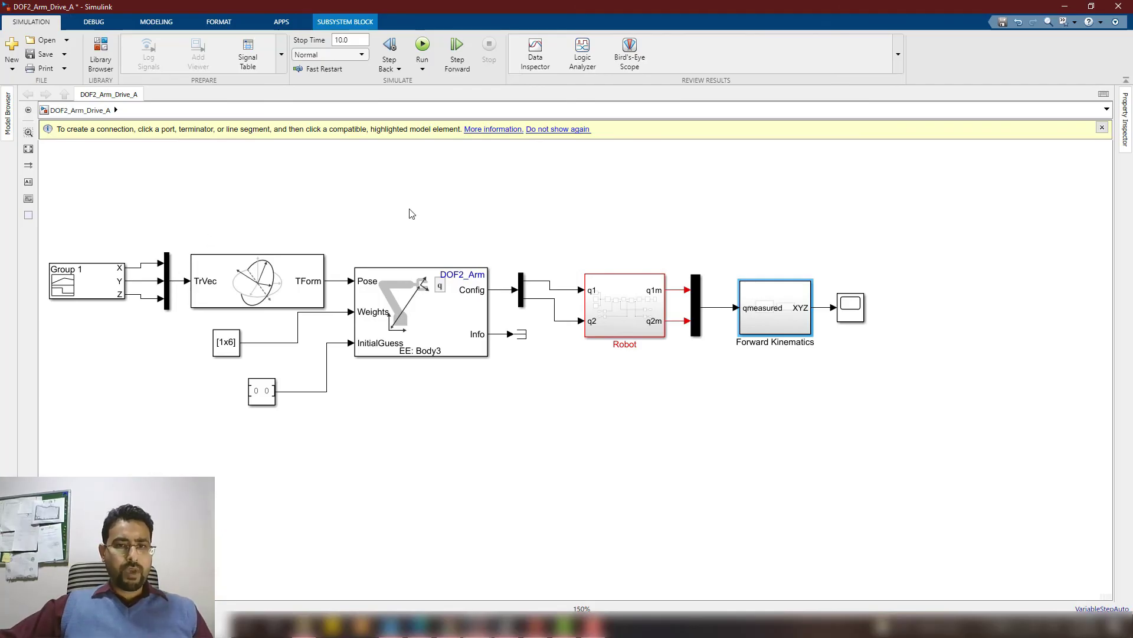
Run the simulation and watch the arm's motion in Mechanics Explorer.
left_click(426, 52)
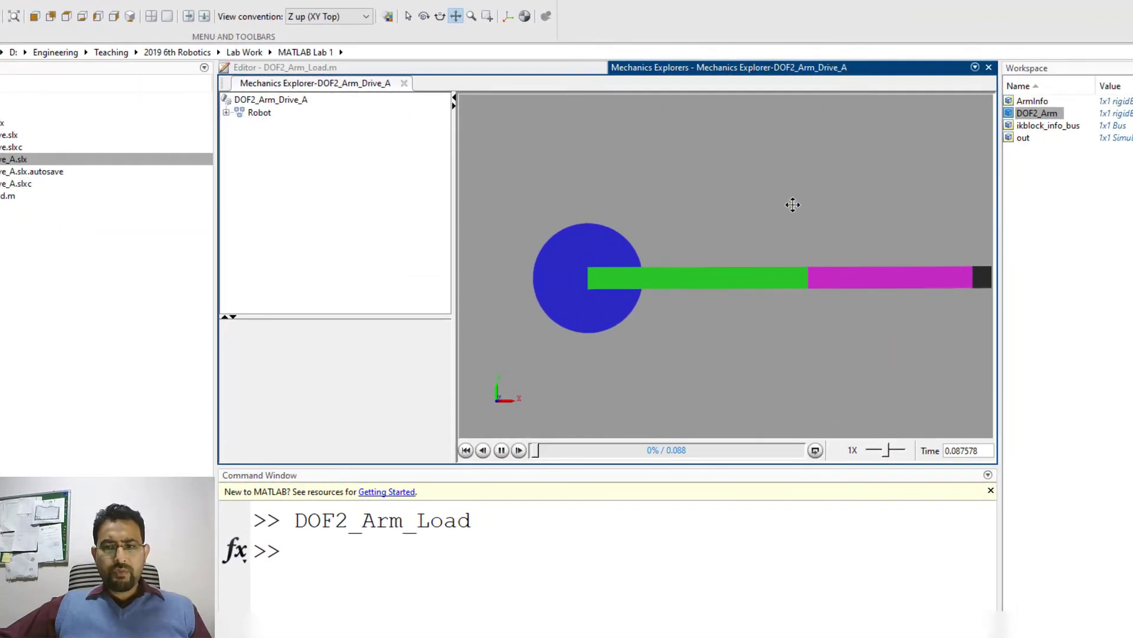
left_click_drag(792, 204, 788, 204)
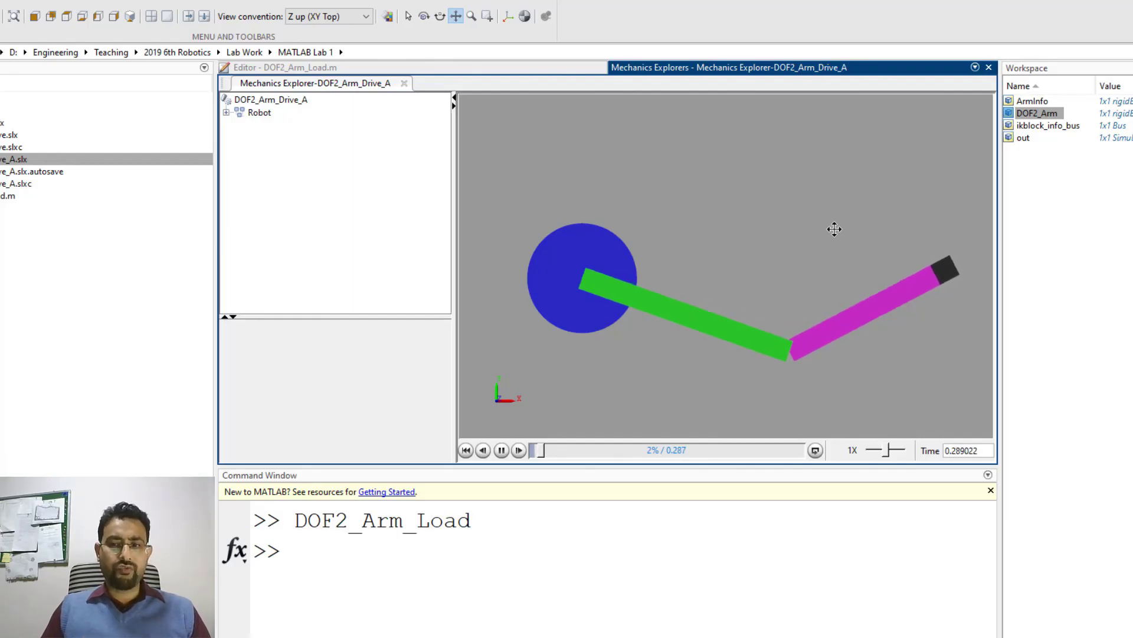
Scrub the animation between its start and about the halfway point to examine how the arm moves along the trajectory.
left_click(663, 450)
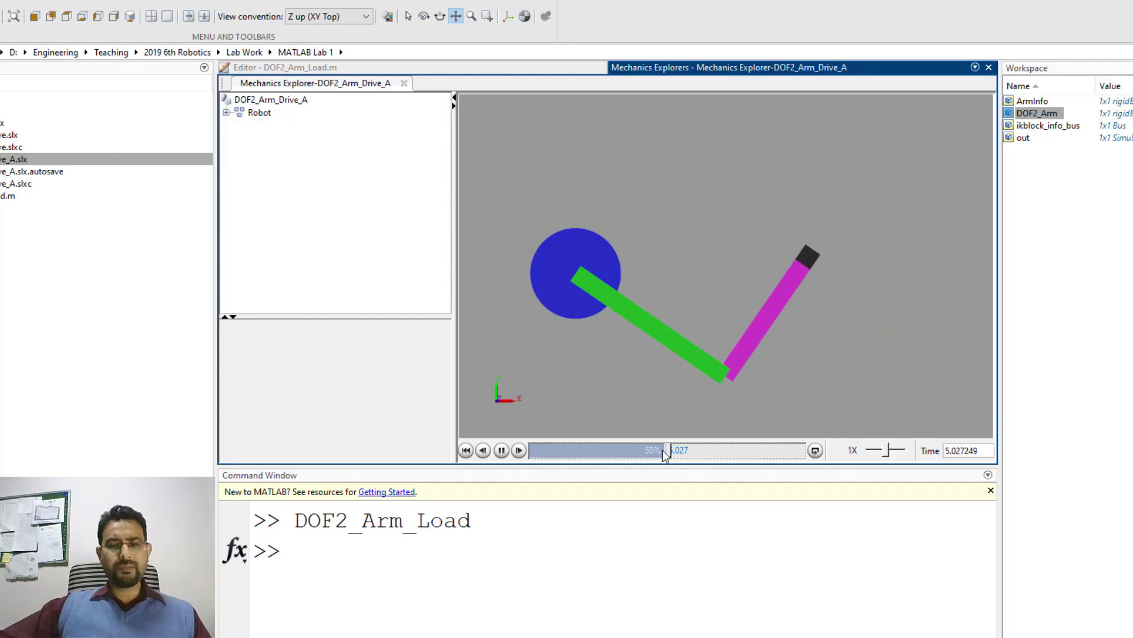
left_click_drag(666, 449, 521, 451)
left_click(519, 450)
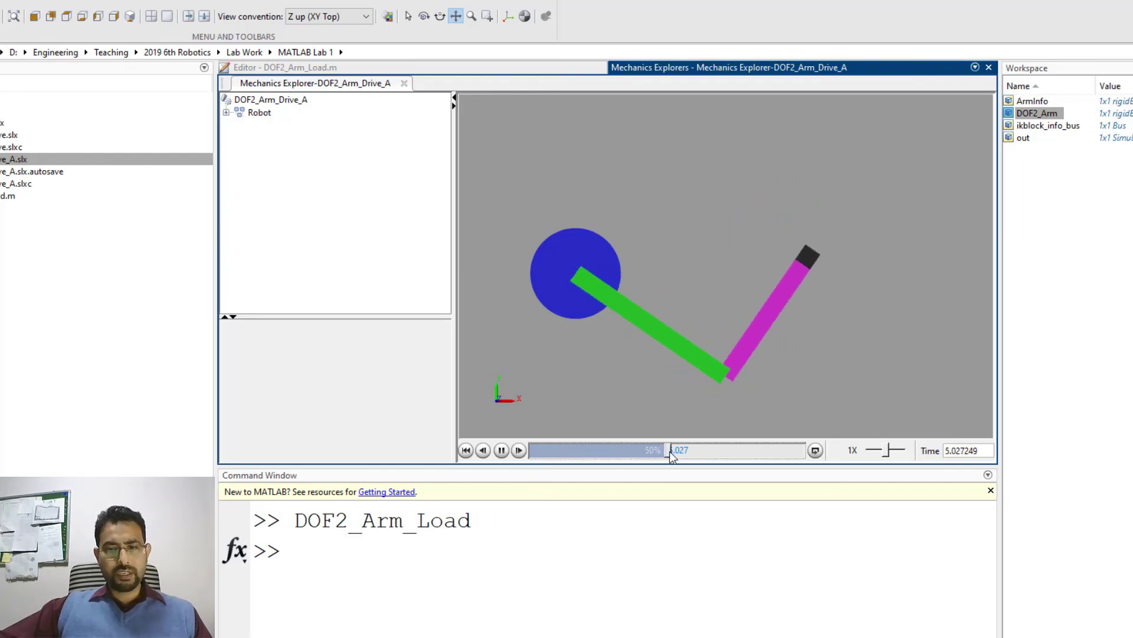
left_click_drag(669, 451, 527, 451)
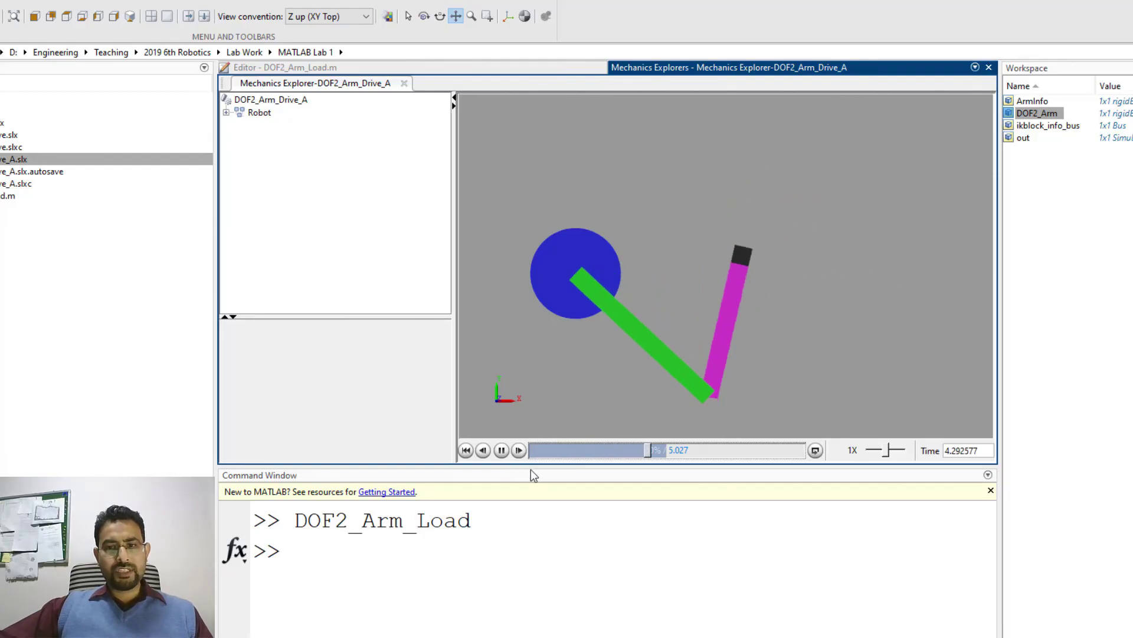
Switch the arm's 3D display to the standard isometric view, with the whole mechanism in frame.
right_click(843, 301)
mouse_move(910, 348)
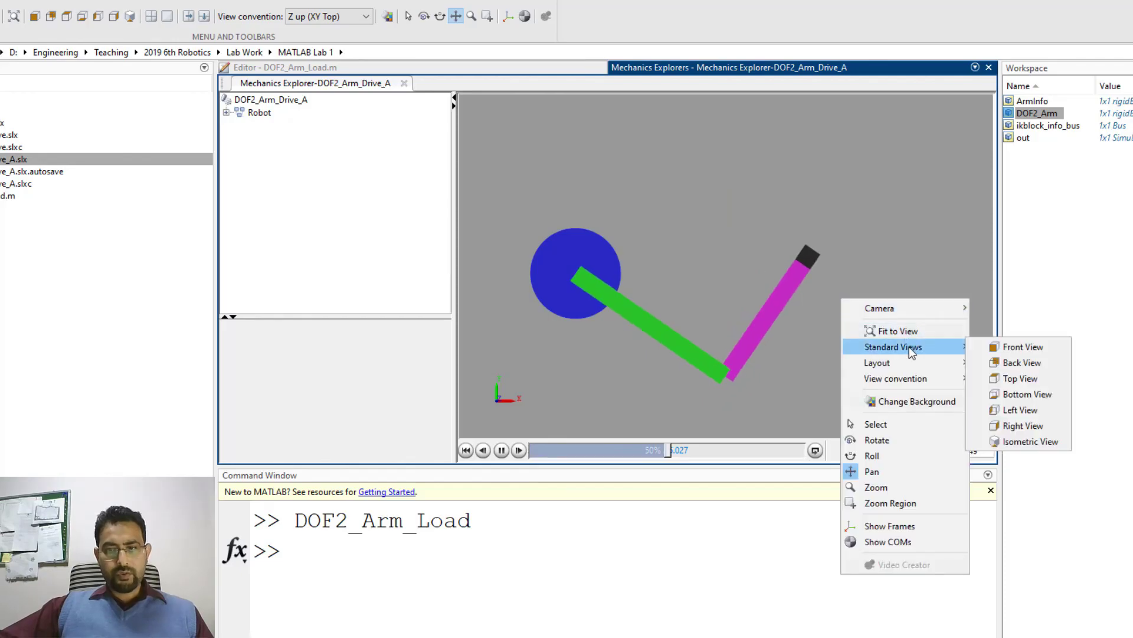
left_click(1003, 442)
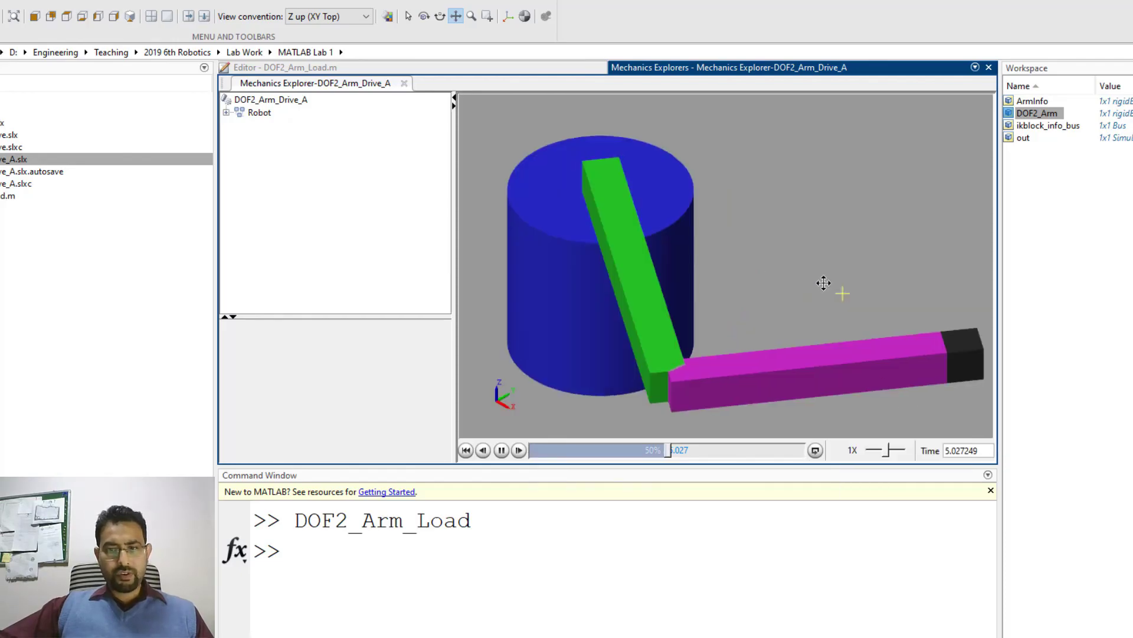
scroll(824, 283, "down", 4)
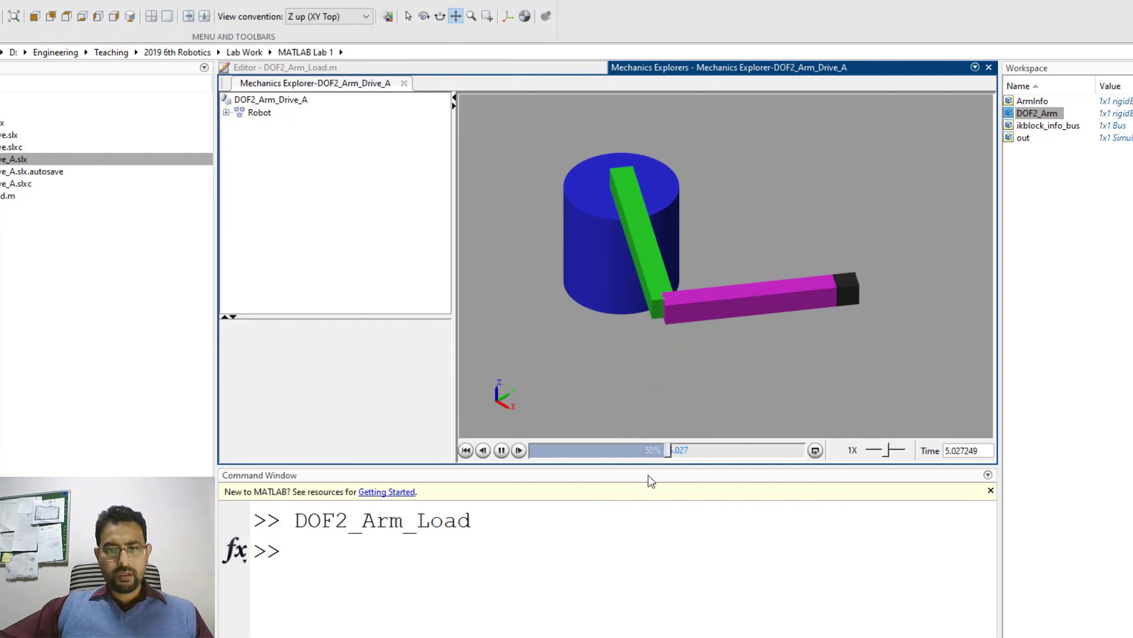